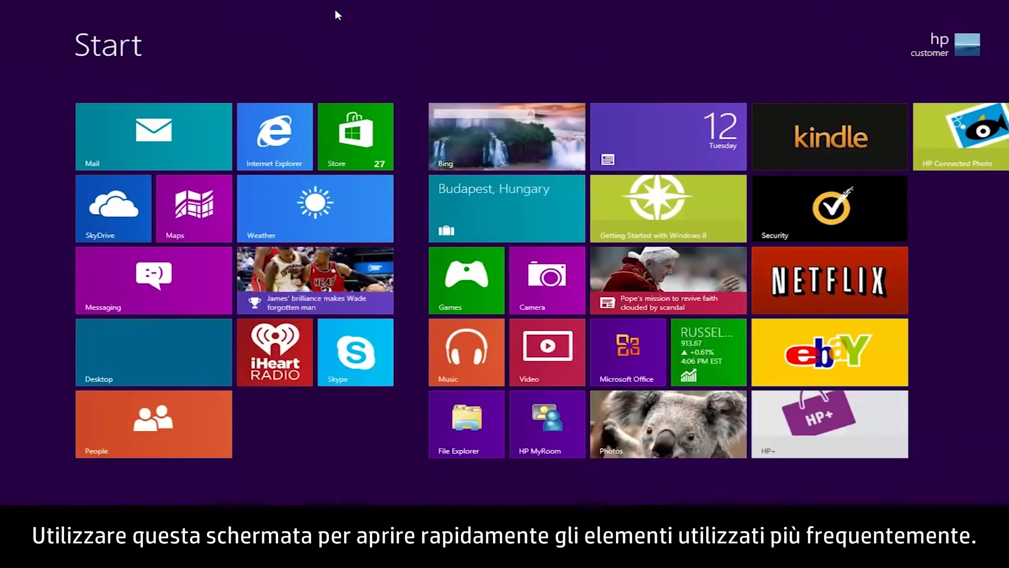
Go to the desktop and open Screen Resolution from the desktop's right-click menu
{"action": "left_click", "coordinate": [152, 337]}
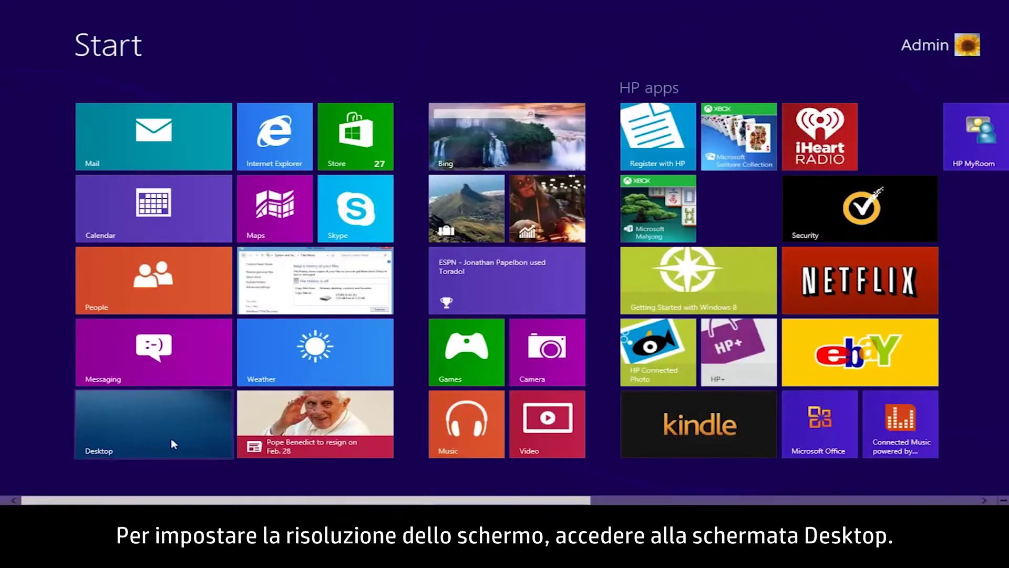
{"action": "left_click", "coordinate": [170, 442]}
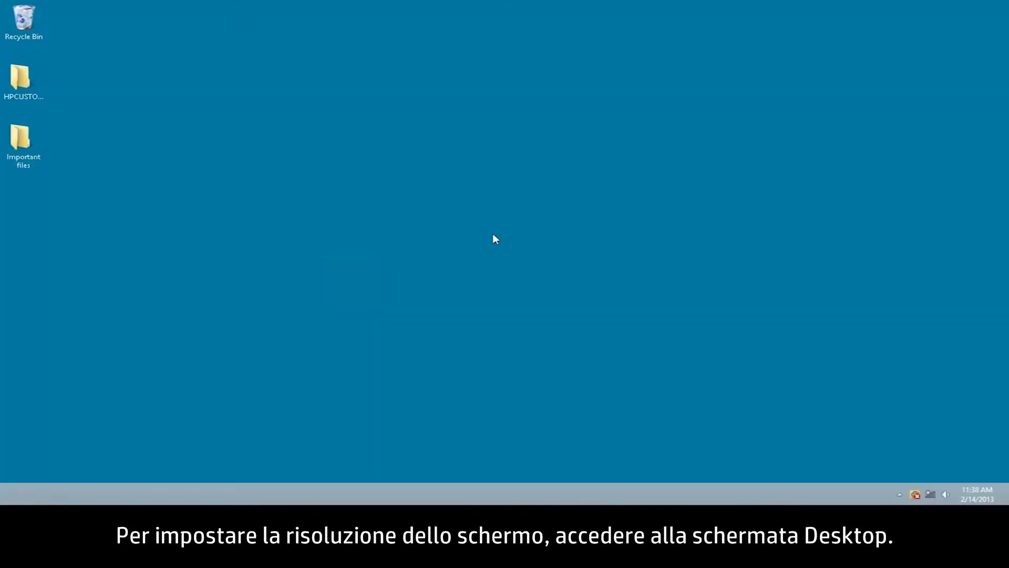
{"action": "right_click", "coordinate": [493, 237]}
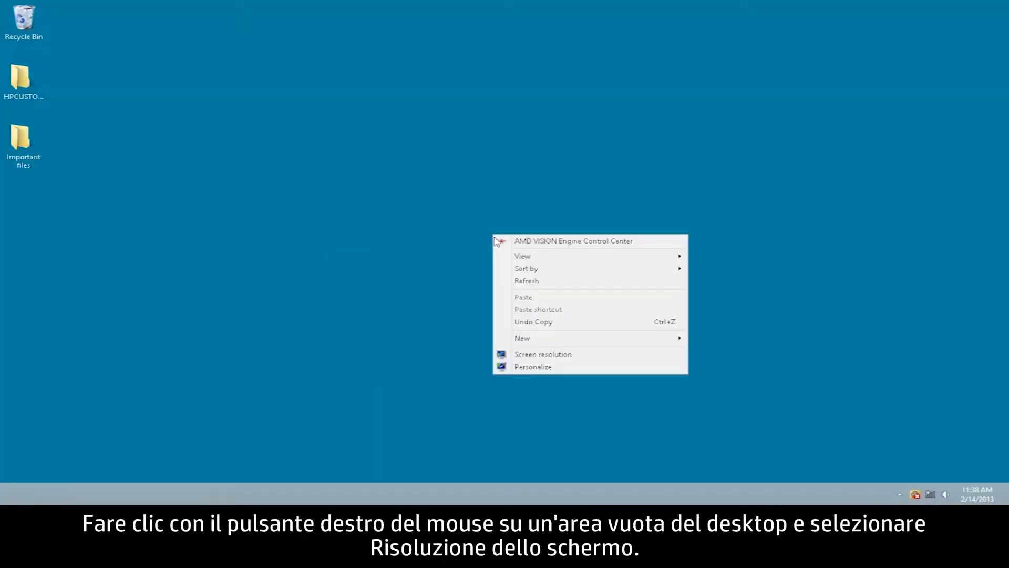
{"action": "left_click", "coordinate": [505, 355]}
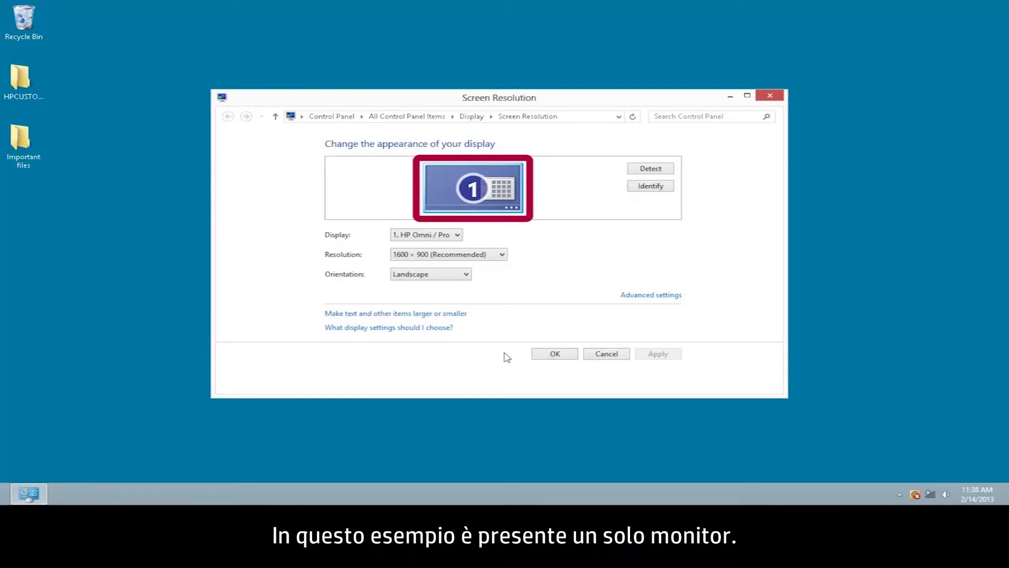
Change the resolution to 1360 × 768 with the slider, apply it and keep the changes
{"action": "left_click", "coordinate": [484, 260]}
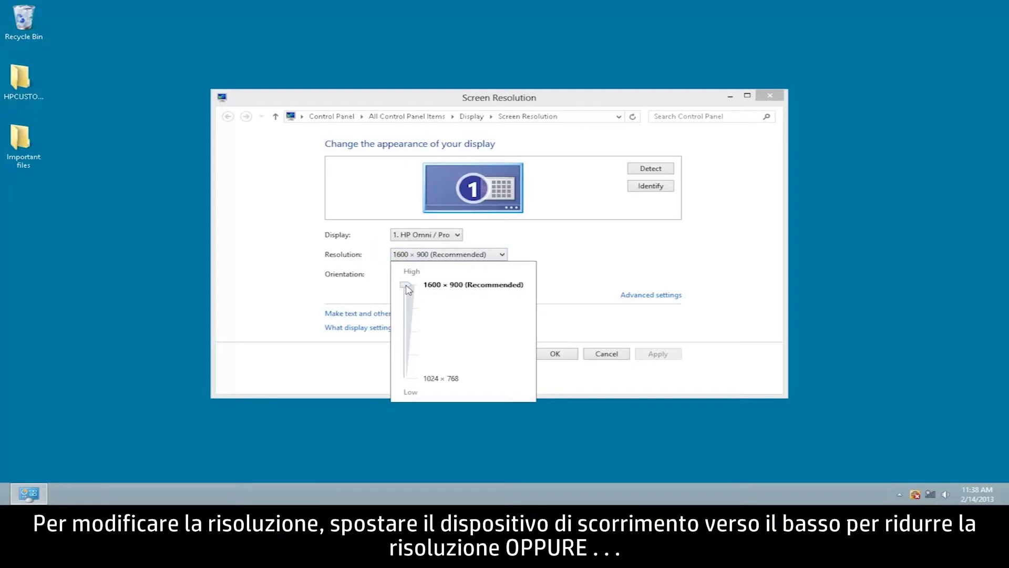
{"action": "left_click_drag", "start_coordinate": [408, 292], "coordinate": [399, 387]}
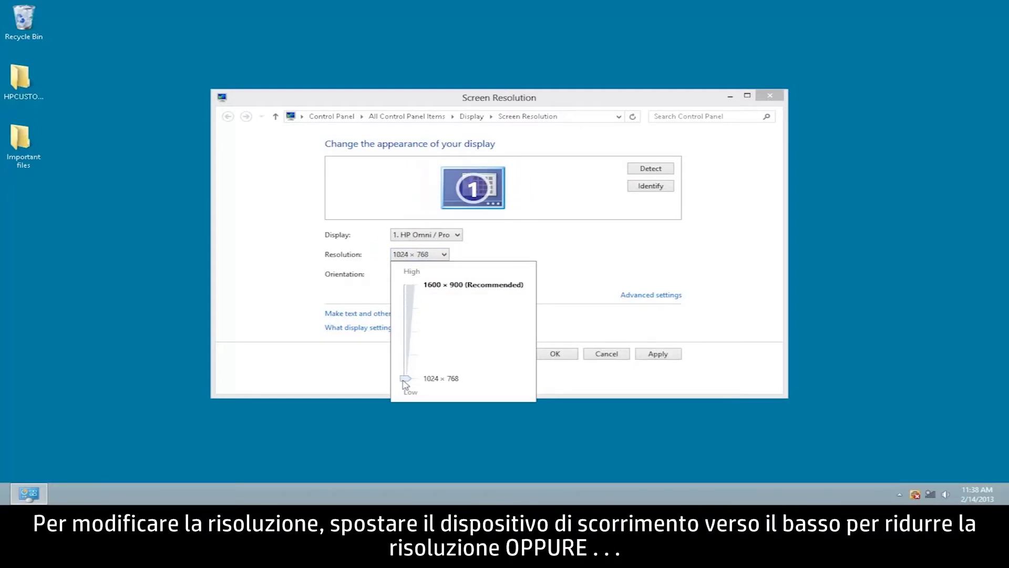
{"action": "left_click_drag", "start_coordinate": [406, 382], "coordinate": [411, 343]}
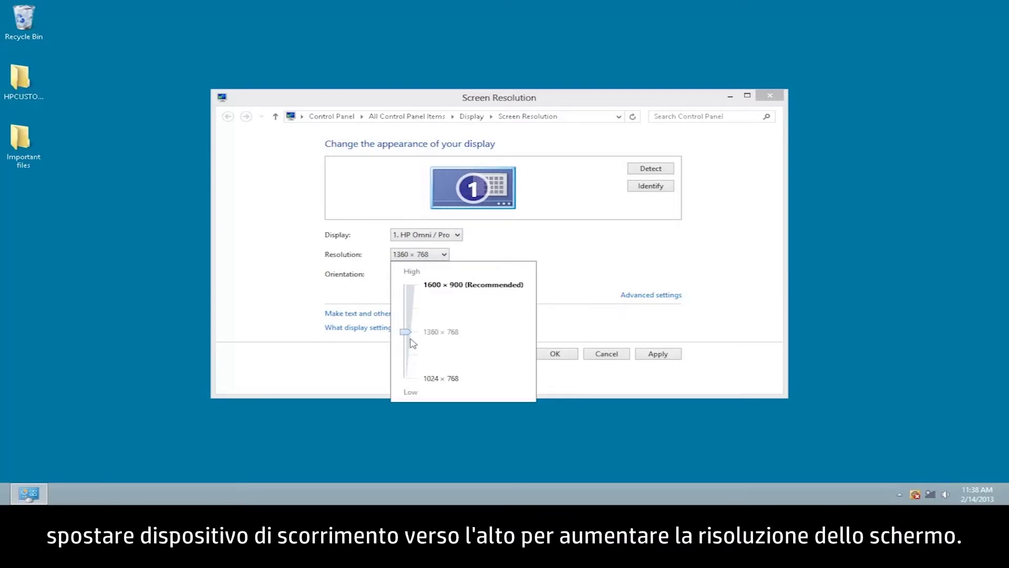
{"action": "left_click", "coordinate": [550, 324]}
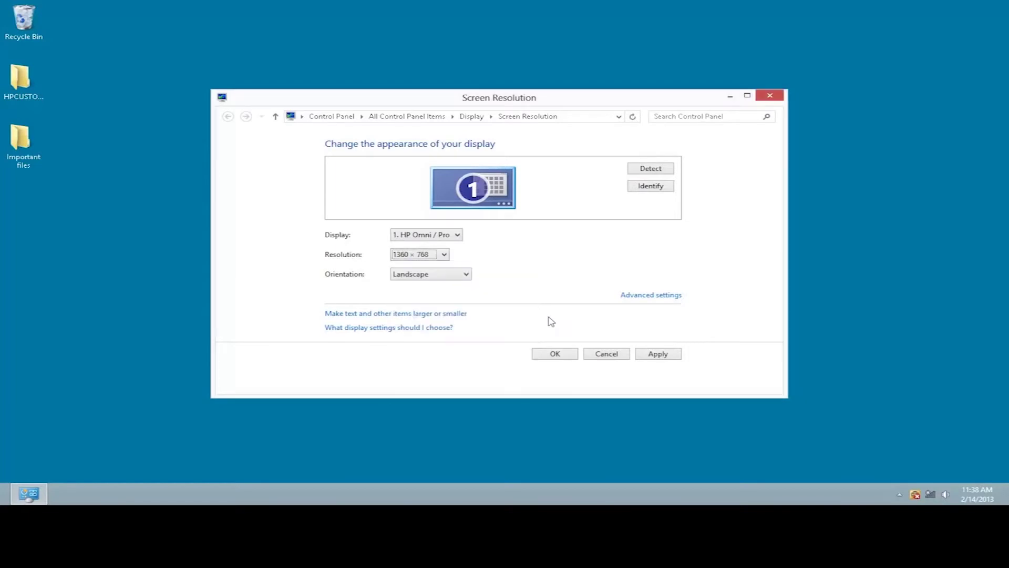
{"action": "left_click", "coordinate": [554, 354]}
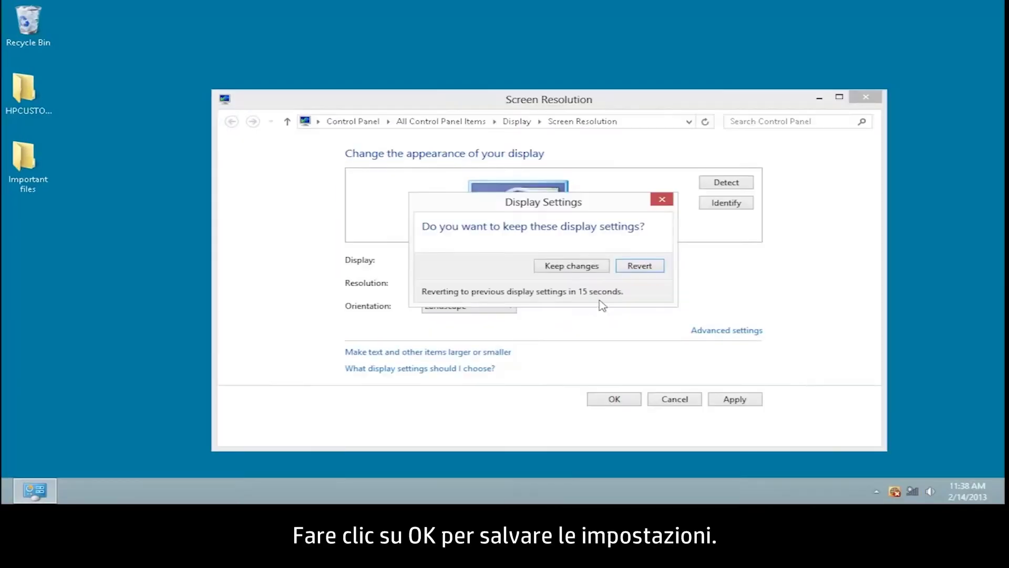
{"action": "left_click", "coordinate": [591, 269]}
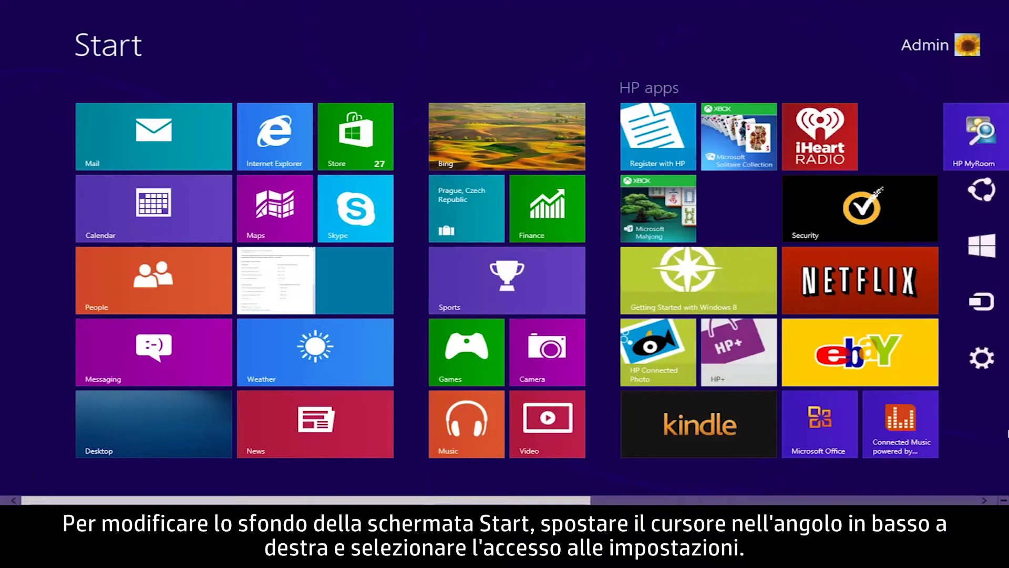
Open Change PC settings from the Settings charm
{"action": "left_click", "coordinate": [985, 367]}
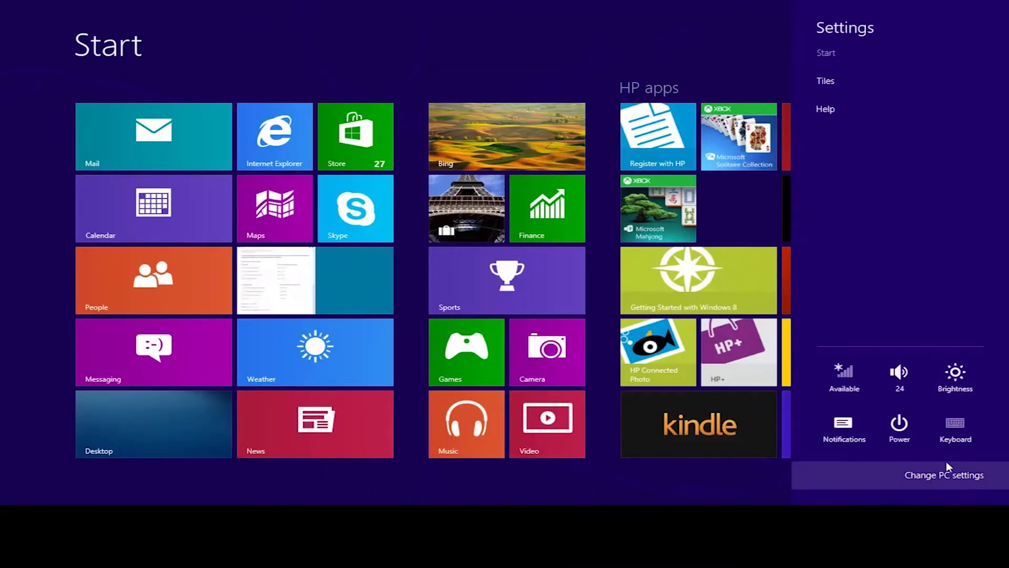
{"action": "left_click", "coordinate": [945, 476]}
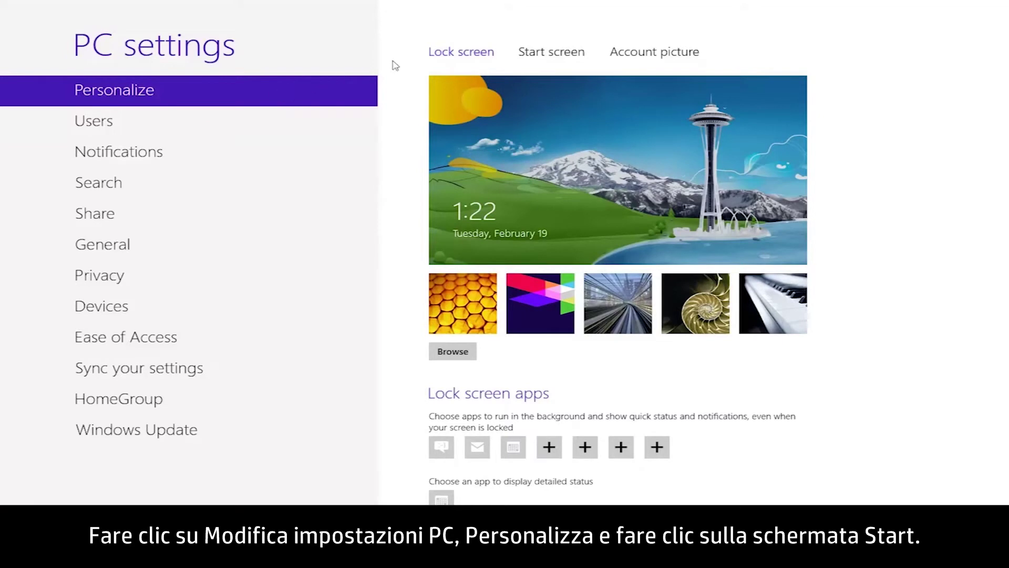
Give the Start screen a new background pattern with the green colour scheme and return to it
{"action": "left_click", "coordinate": [544, 52]}
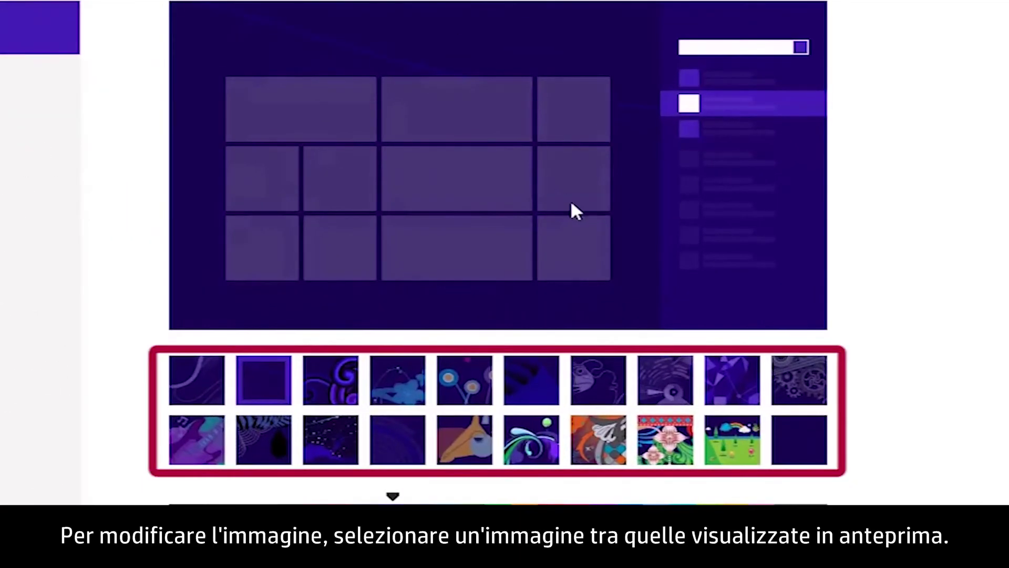
{"action": "left_click", "coordinate": [729, 437]}
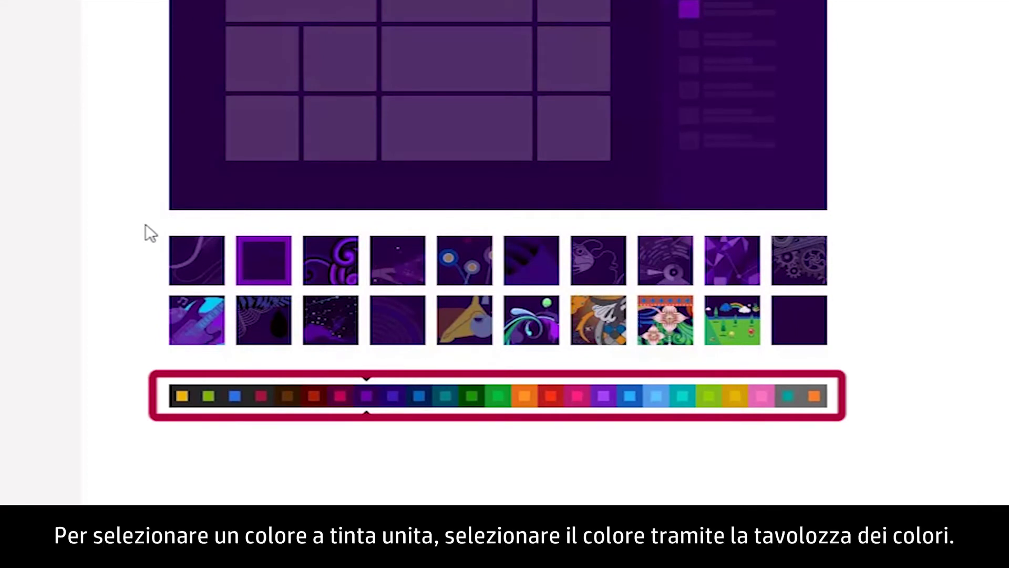
{"action": "left_click", "coordinate": [473, 396]}
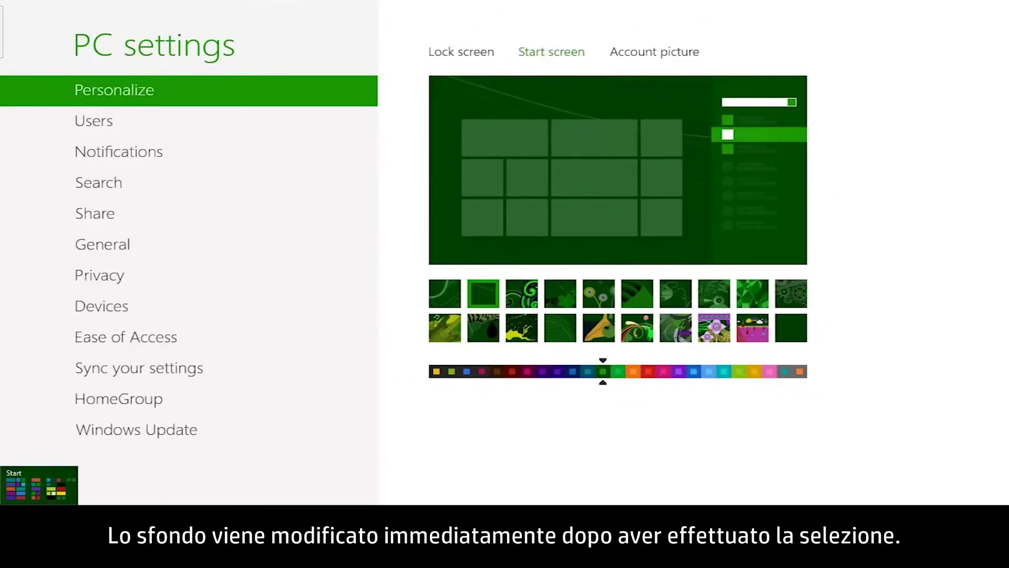
{"action": "key", "text": "super"}
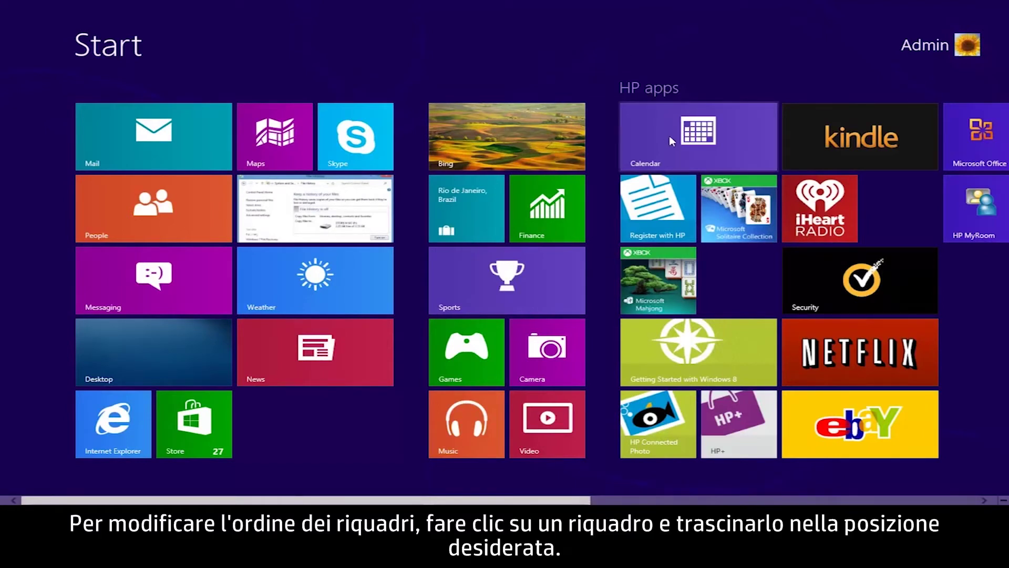
Move the Calendar tile from the HP apps group to sit below the Mail tile
{"action": "left_click_drag", "start_coordinate": [670, 140], "coordinate": [299, 184]}
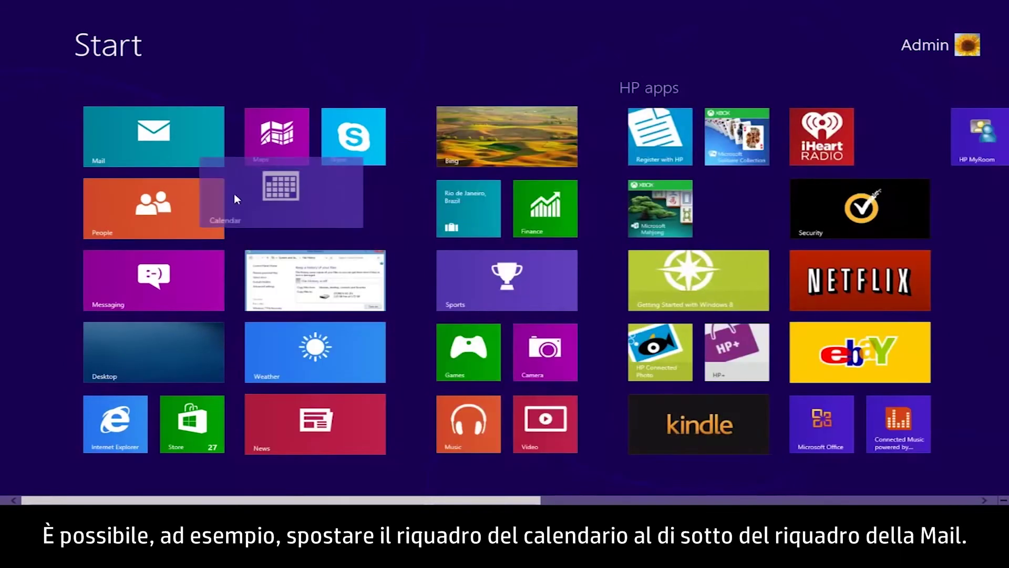
{"action": "left_click_drag", "start_coordinate": [235, 200], "coordinate": [113, 218]}
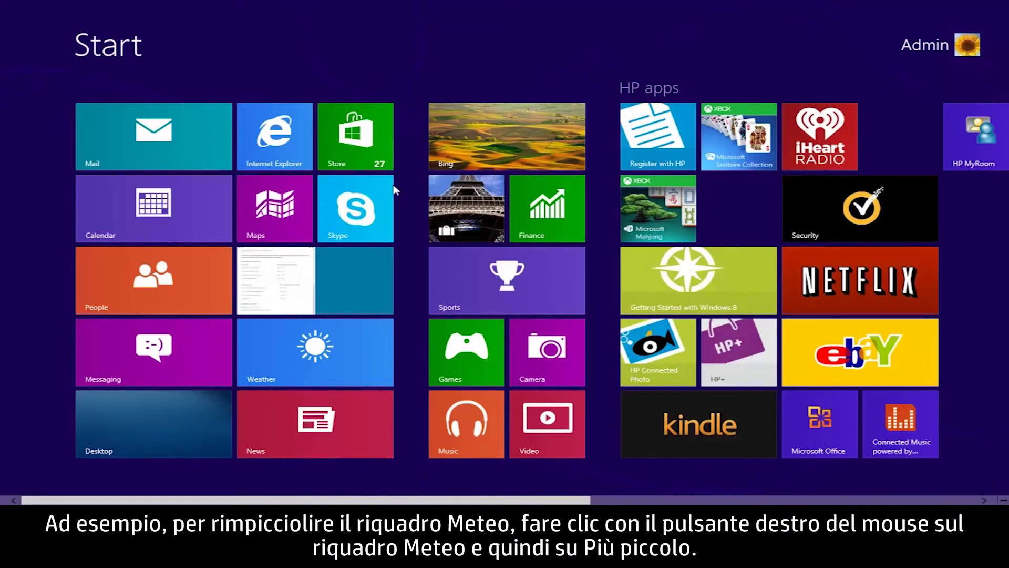
Make the Weather tile the smaller square size via its app bar
{"action": "right_click", "coordinate": [353, 362]}
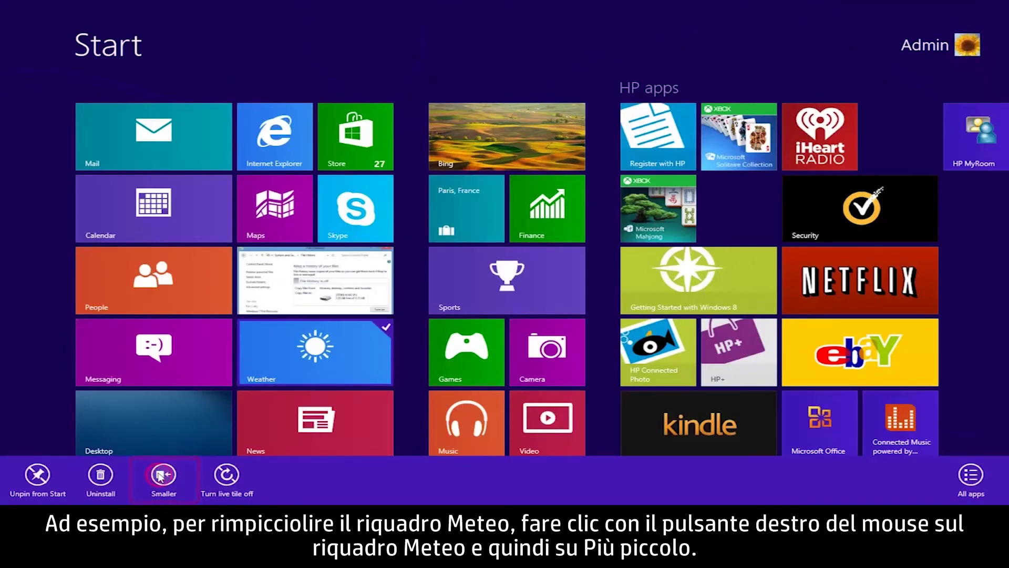
{"action": "left_click", "coordinate": [161, 475]}
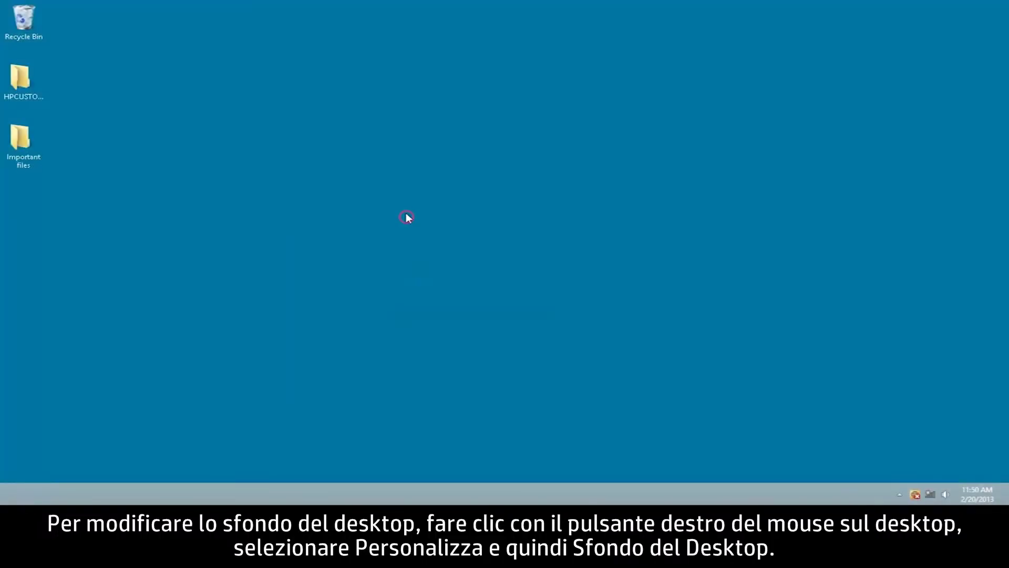
Open Personalization from the desktop and go to the Desktop Background page
{"action": "right_click", "coordinate": [407, 219]}
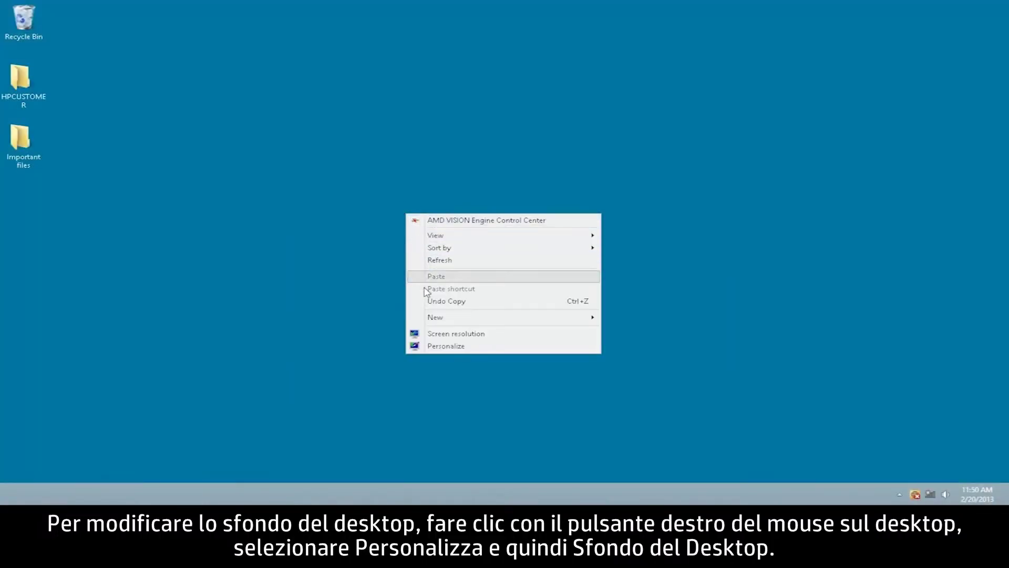
{"action": "left_click", "coordinate": [445, 348]}
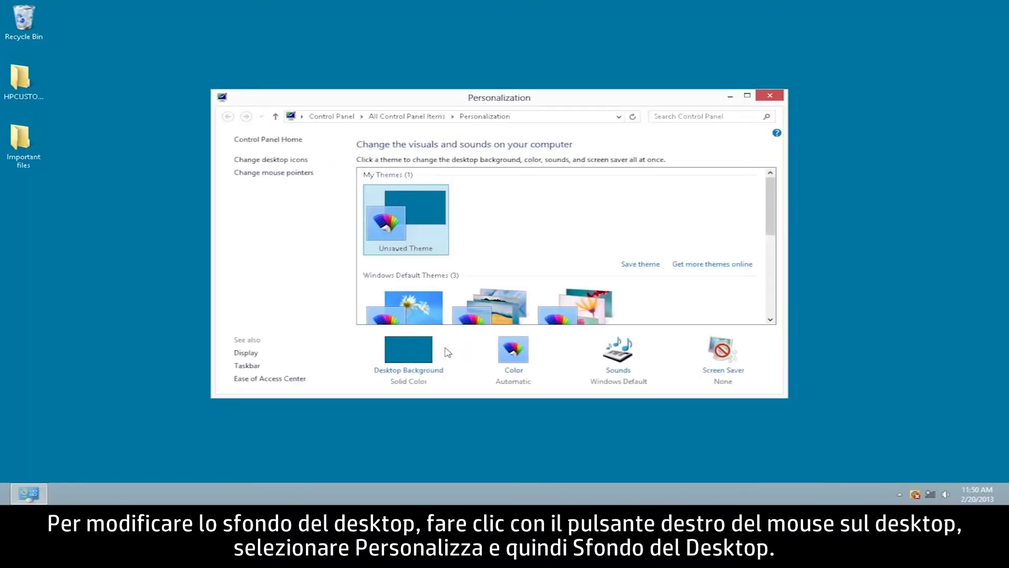
{"action": "left_click", "coordinate": [434, 372]}
{"action": "left_click", "coordinate": [418, 180]}
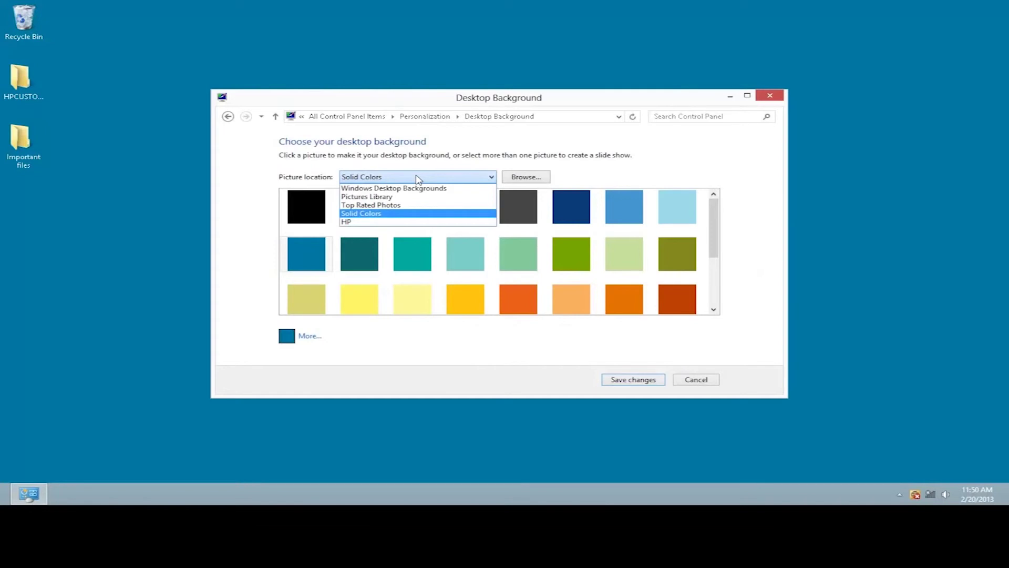
Set the golden-hills Earth picture from Windows Desktop Backgrounds as wallpaper, Fill position, and save
{"action": "left_click", "coordinate": [418, 180]}
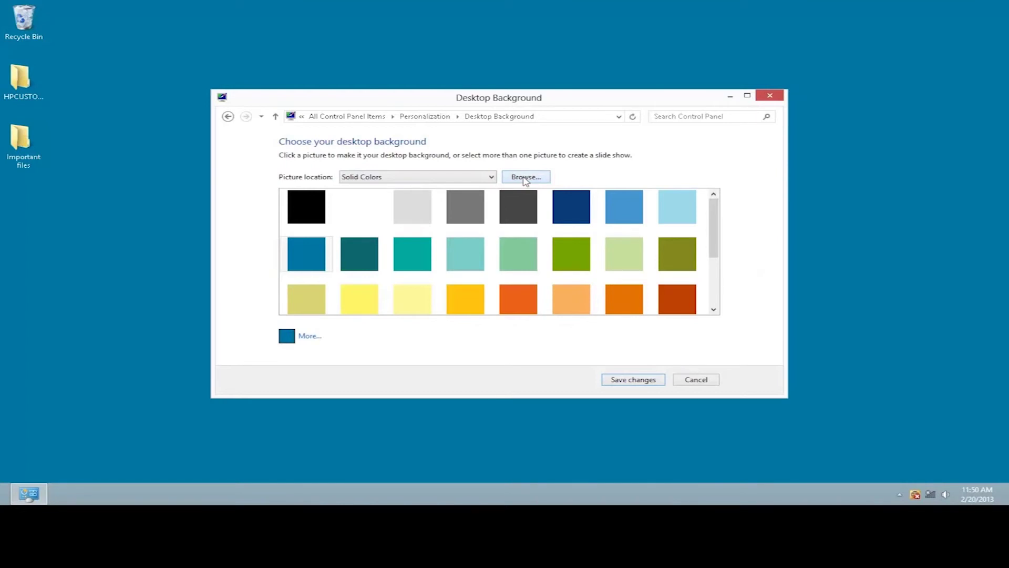
{"action": "left_click", "coordinate": [459, 178]}
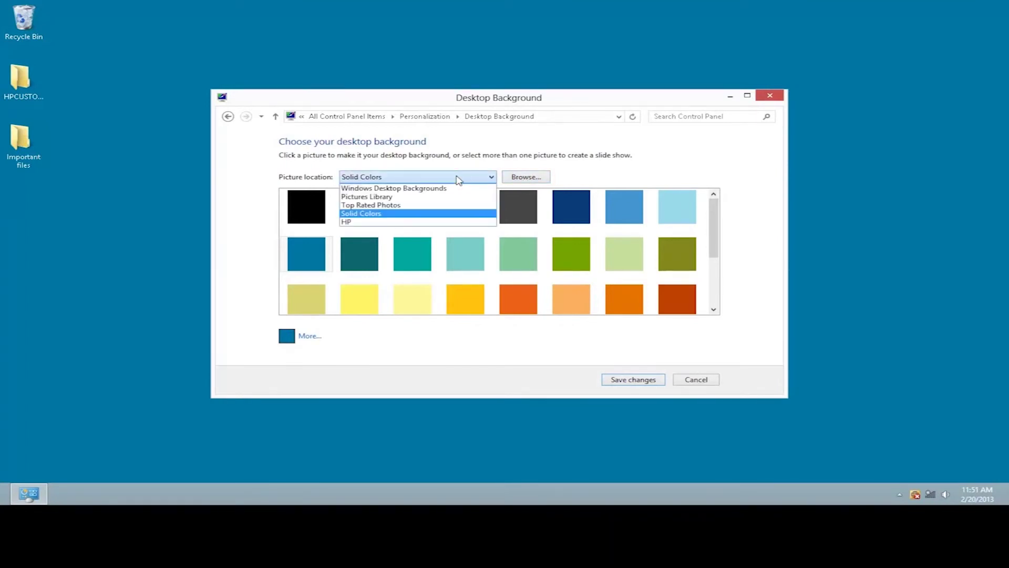
{"action": "left_click", "coordinate": [450, 189]}
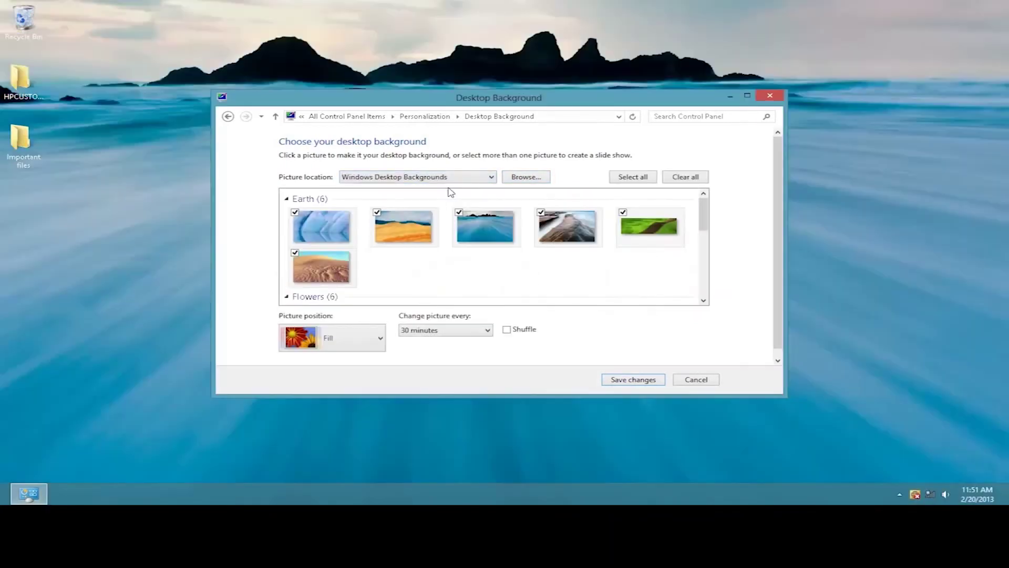
{"action": "left_click", "coordinate": [376, 226]}
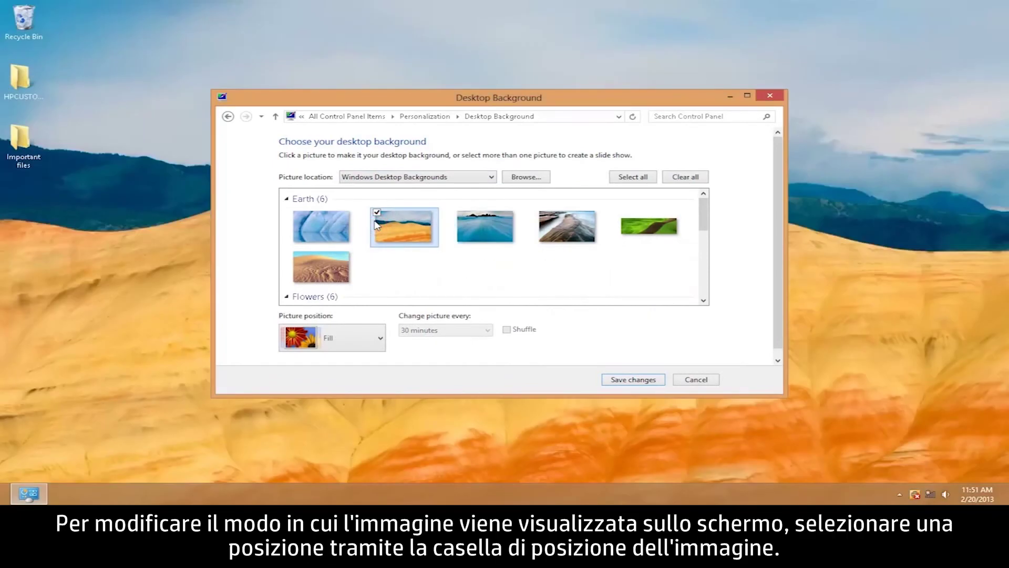
{"action": "left_click", "coordinate": [341, 341]}
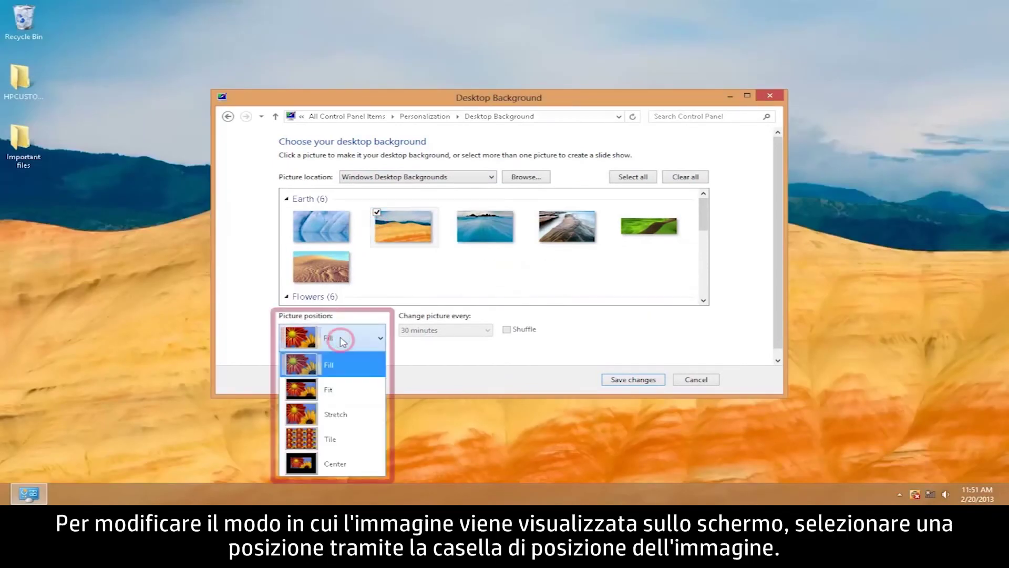
{"action": "left_click", "coordinate": [346, 364]}
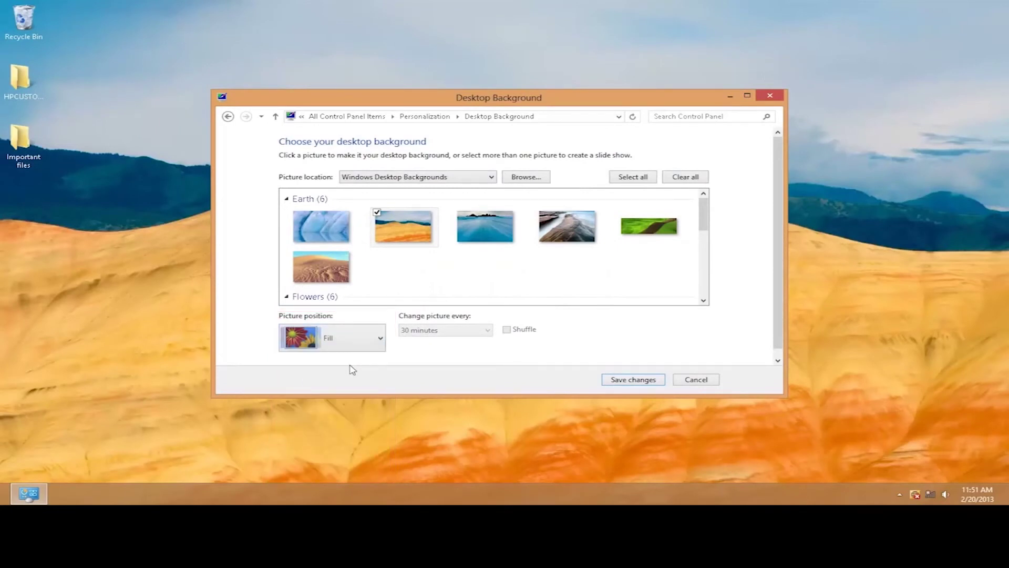
{"action": "left_click", "coordinate": [643, 383]}
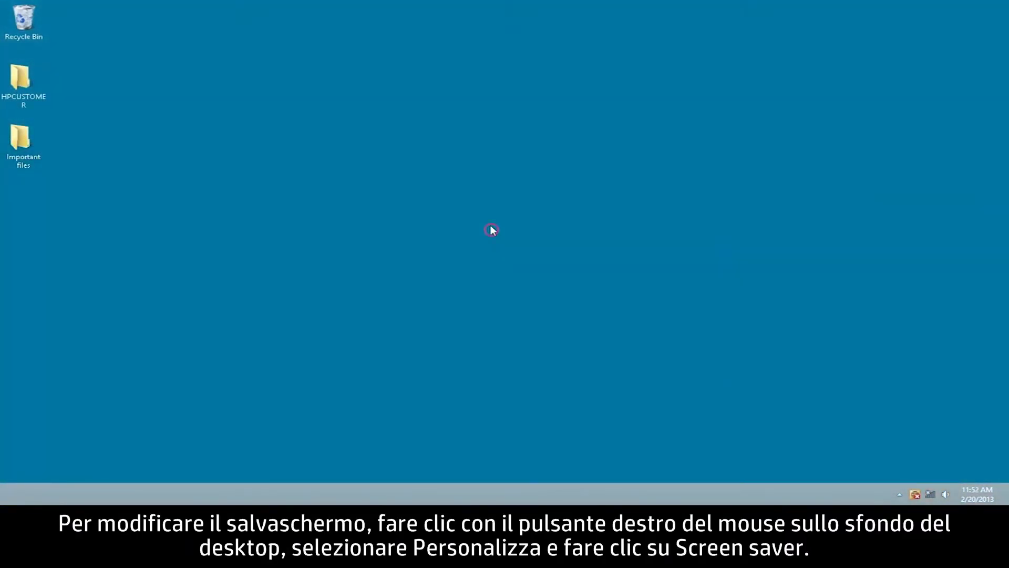
Open Personalization from the desktop and bring up Screen Saver Settings
{"action": "right_click", "coordinate": [491, 230]}
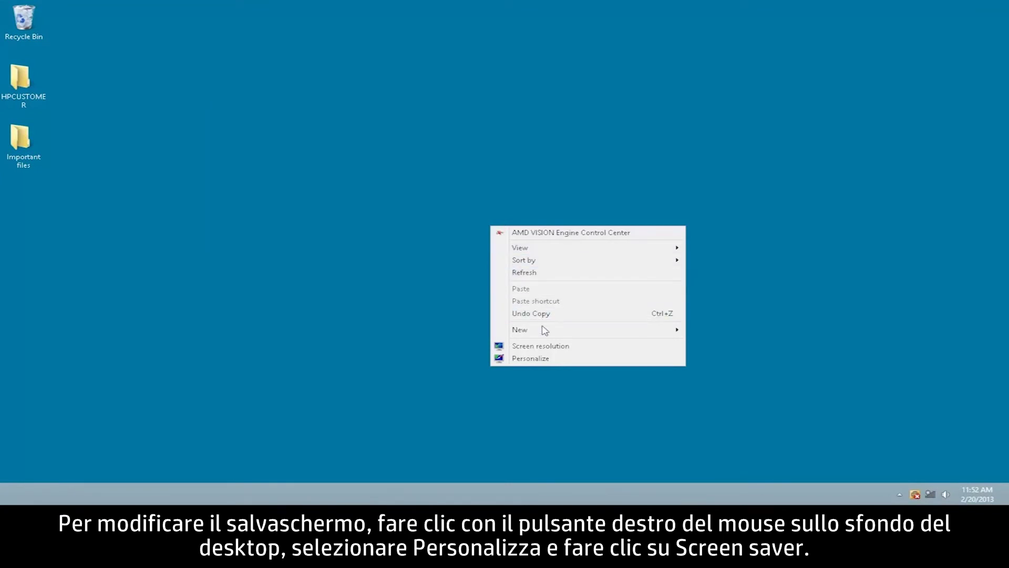
{"action": "left_click", "coordinate": [559, 360]}
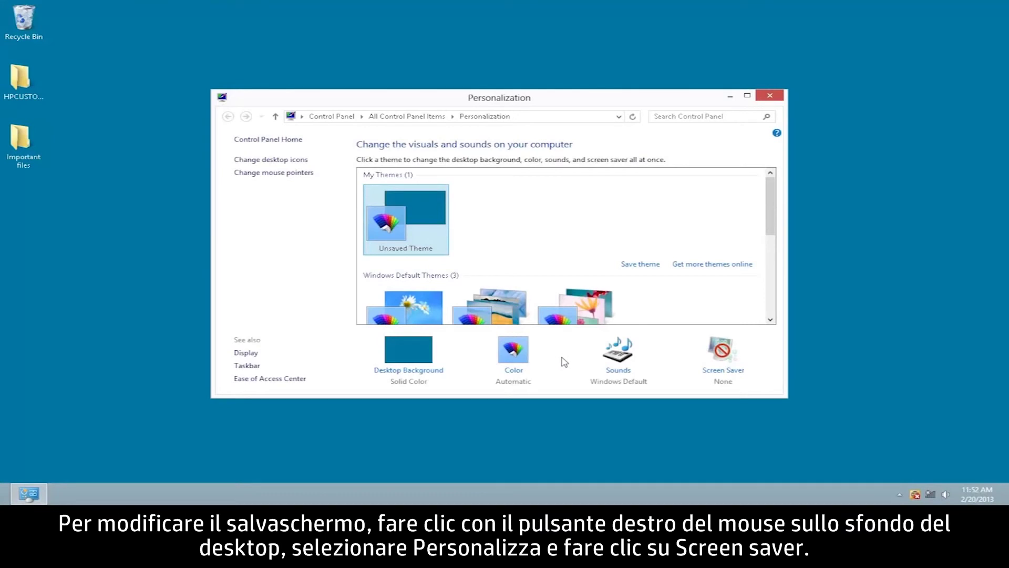
{"action": "left_click", "coordinate": [712, 375]}
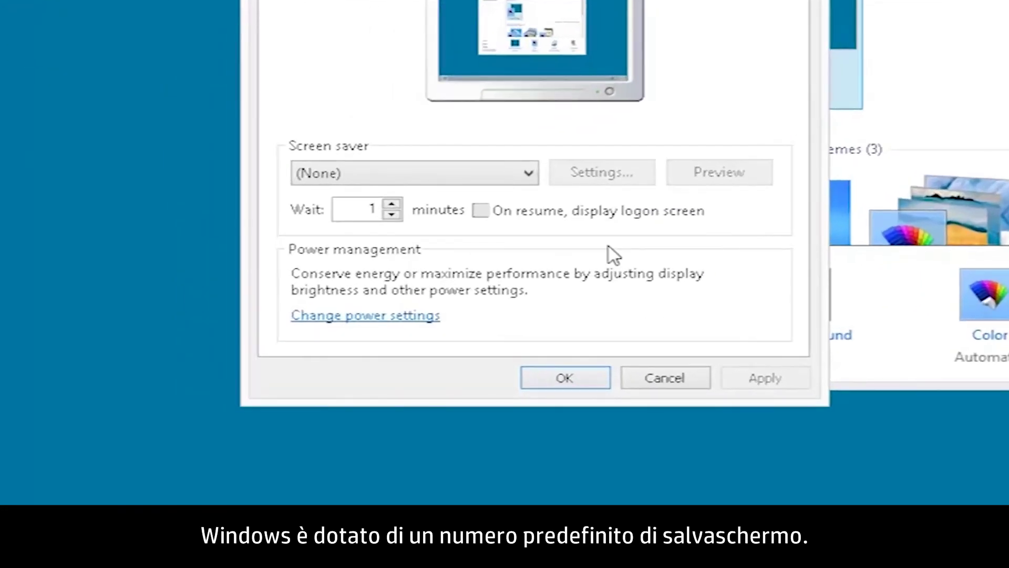
Choose the Bubbles screen saver with a 5-minute wait, logon screen on resume kept on, and save
{"action": "left_click", "coordinate": [446, 173]}
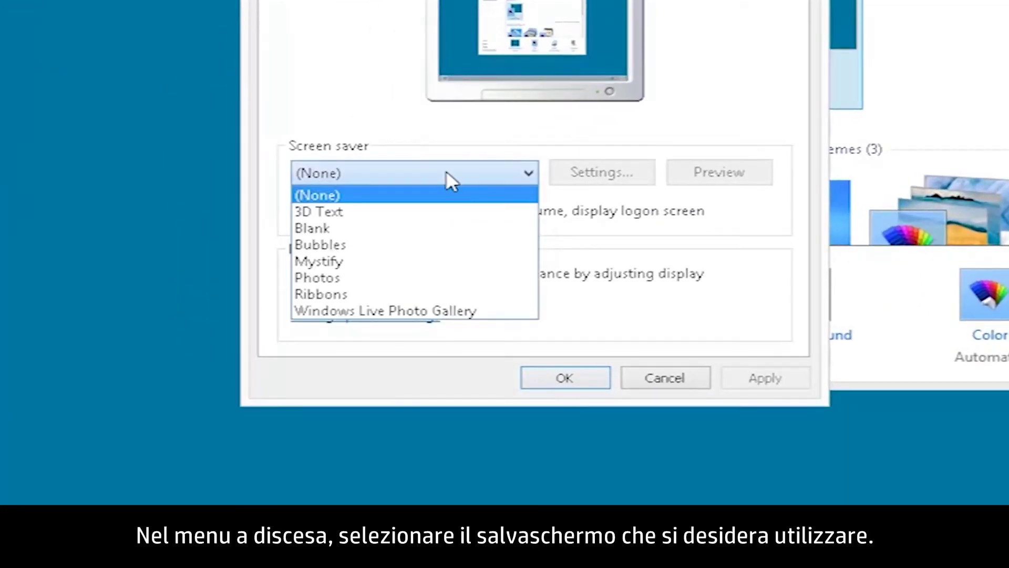
{"action": "left_click", "coordinate": [391, 245]}
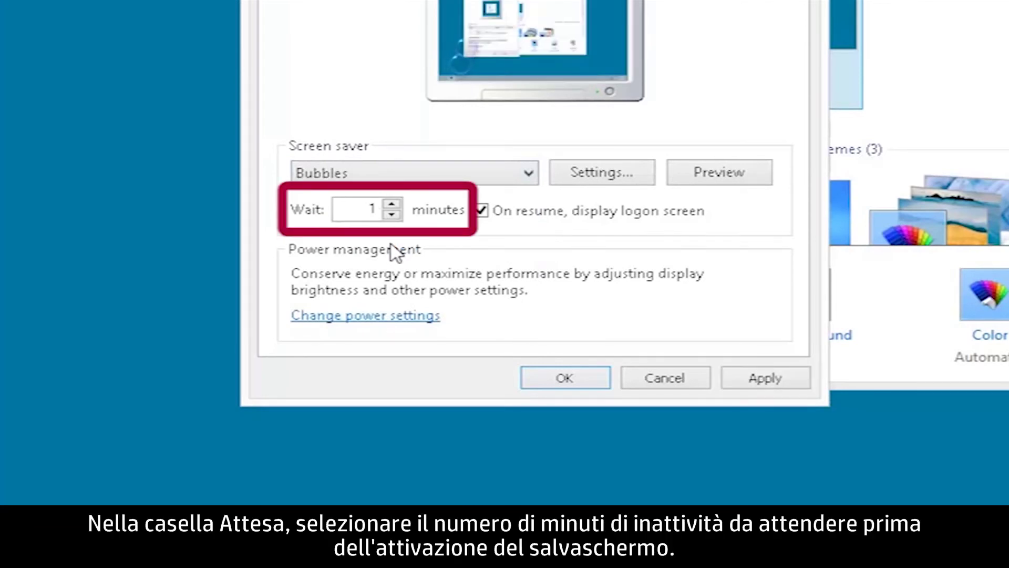
{"action": "double_click", "coordinate": [369, 208]}
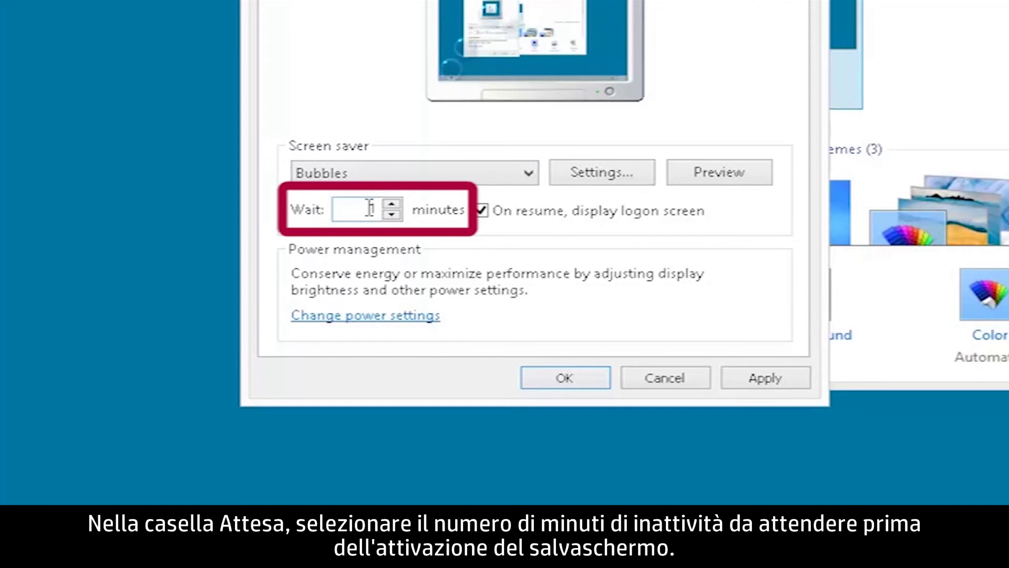
{"action": "left_click", "coordinate": [391, 204]}
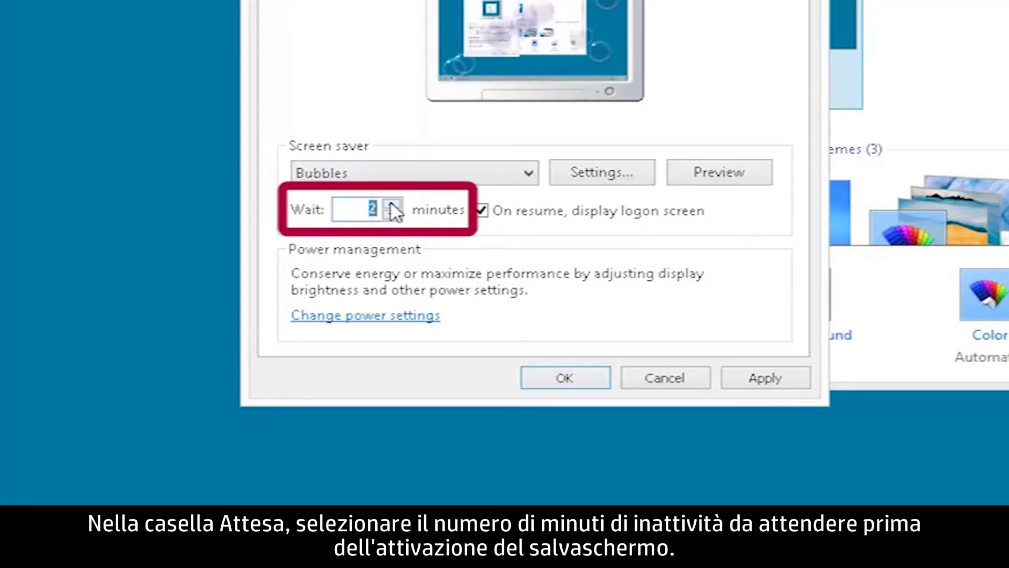
{"action": "left_click", "coordinate": [389, 202]}
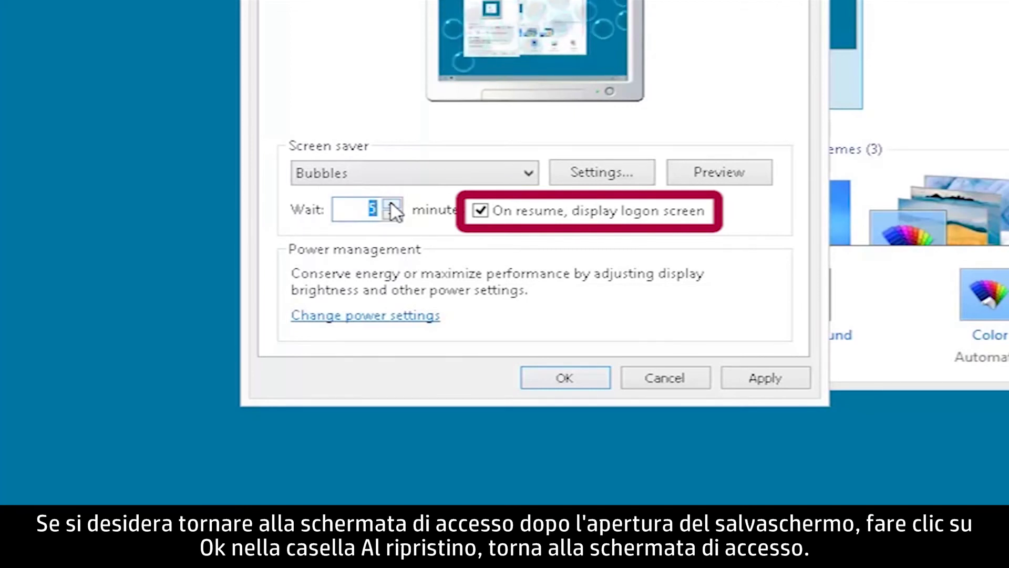
{"action": "left_click", "coordinate": [483, 211]}
{"action": "left_click", "coordinate": [482, 212]}
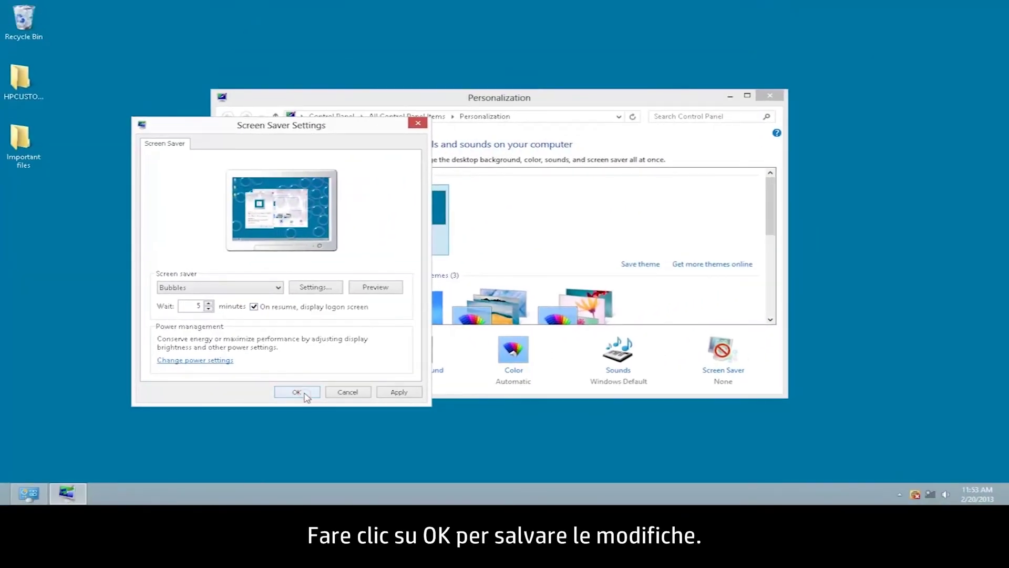
{"action": "left_click", "coordinate": [297, 392]}
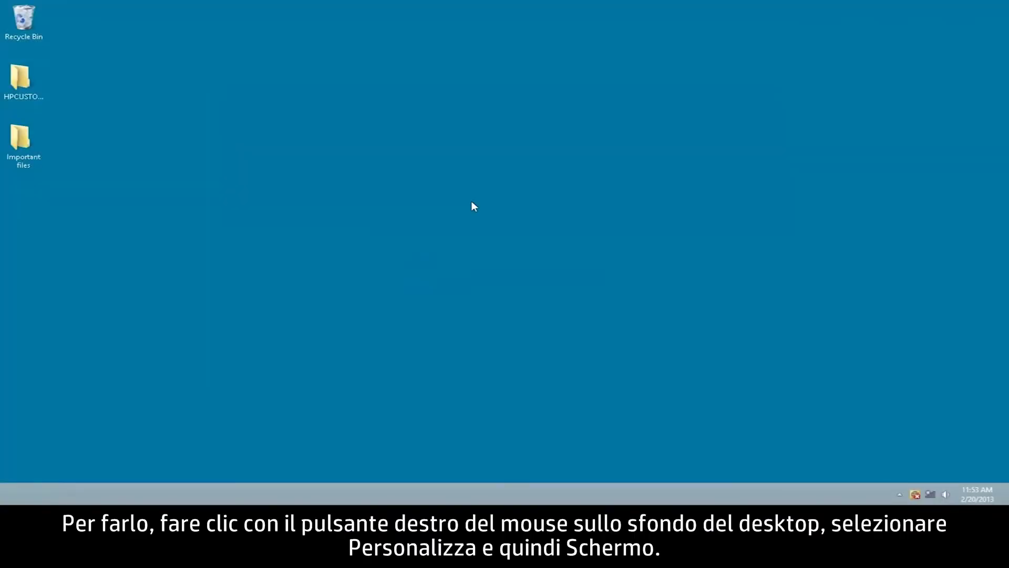
Reach the Display size settings from the desktop via Personalization
{"action": "right_click", "coordinate": [471, 203]}
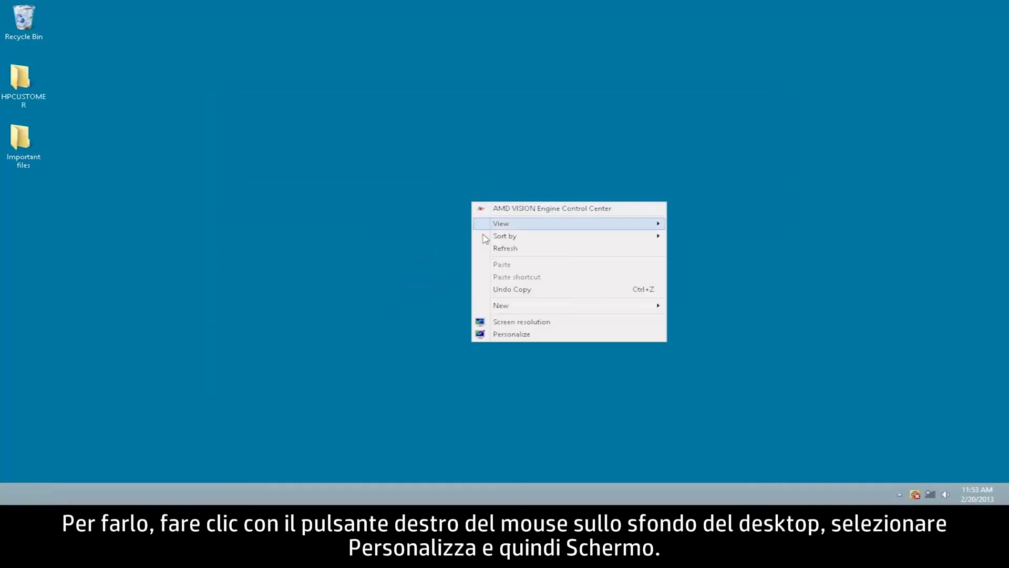
{"action": "left_click", "coordinate": [533, 335]}
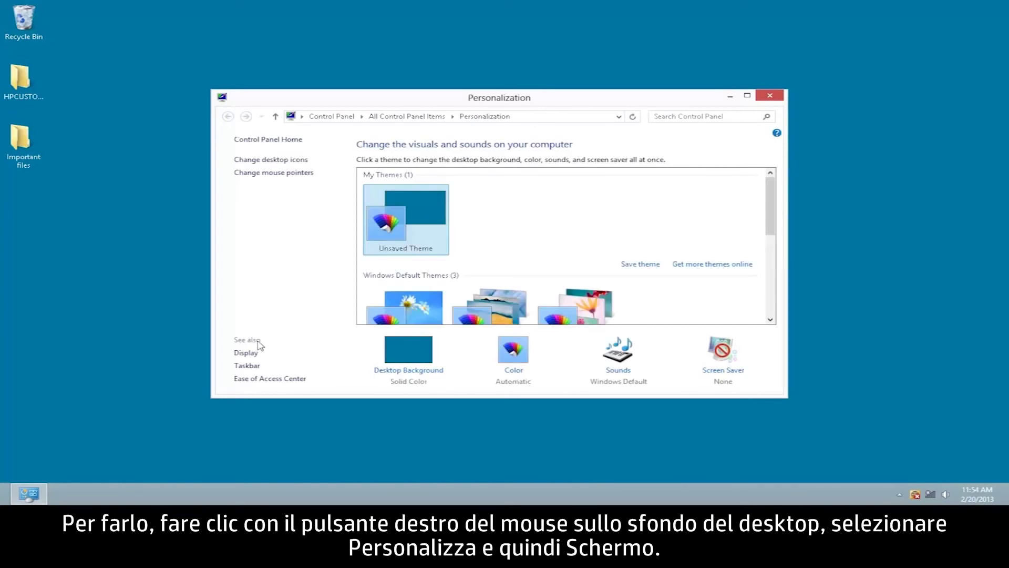
{"action": "left_click", "coordinate": [246, 353]}
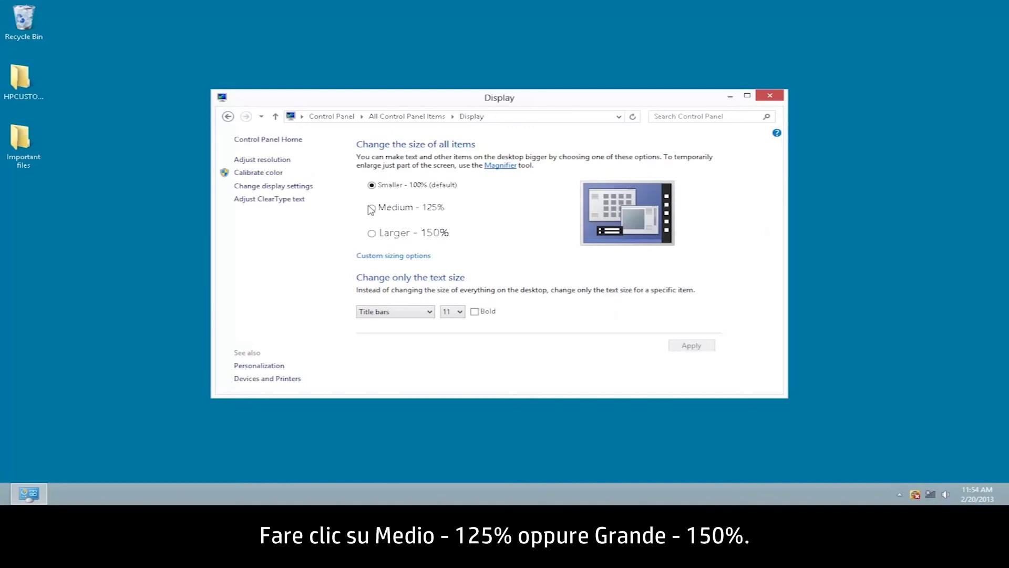
Try Medium 125% and Larger 150%, then return all items to Smaller 100%
{"action": "left_click", "coordinate": [371, 208]}
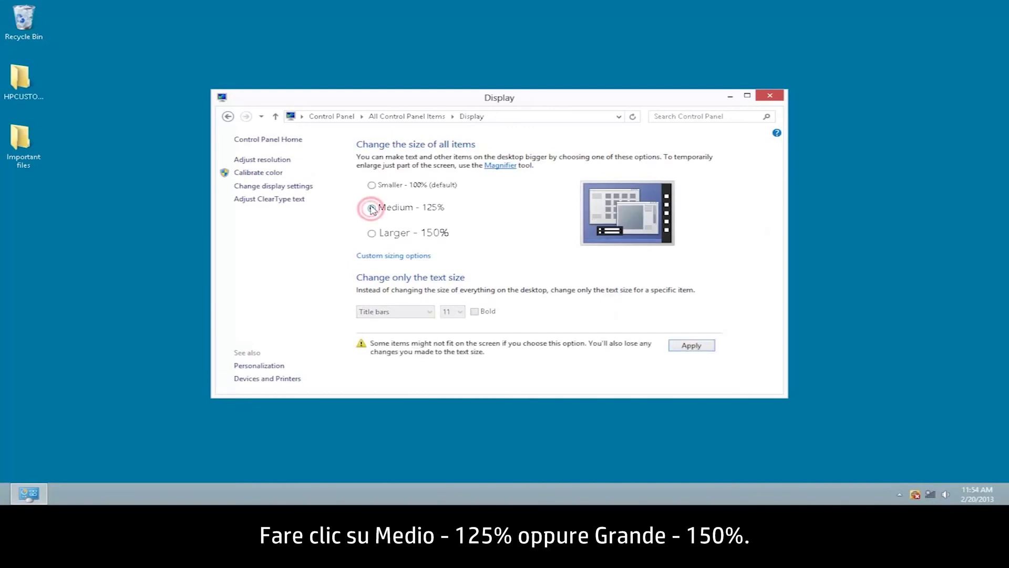
{"action": "left_click", "coordinate": [371, 235]}
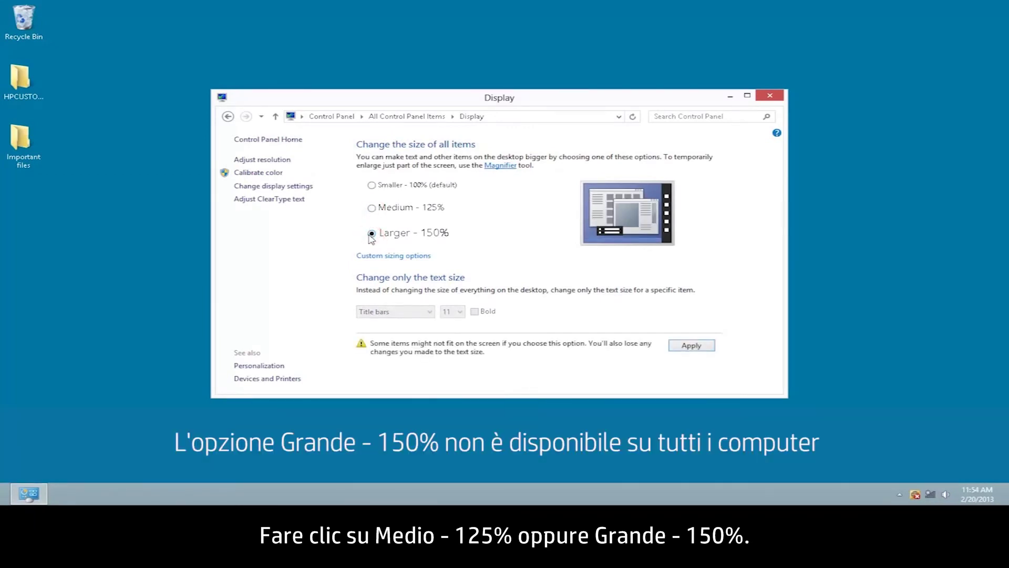
{"action": "left_click", "coordinate": [371, 186]}
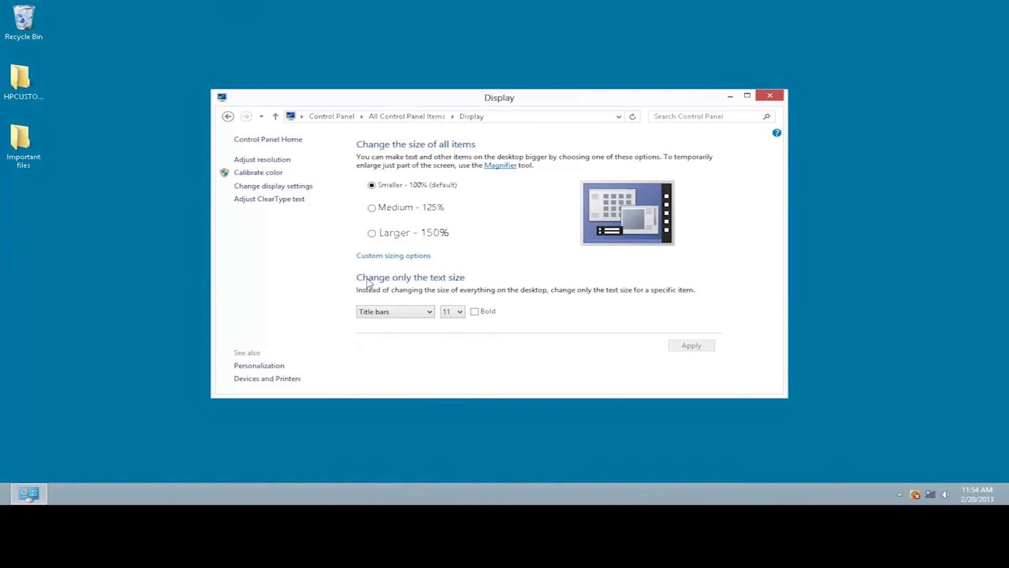
Set the Menus text size to 11 under 'Change only the text size'
{"action": "left_click", "coordinate": [380, 313]}
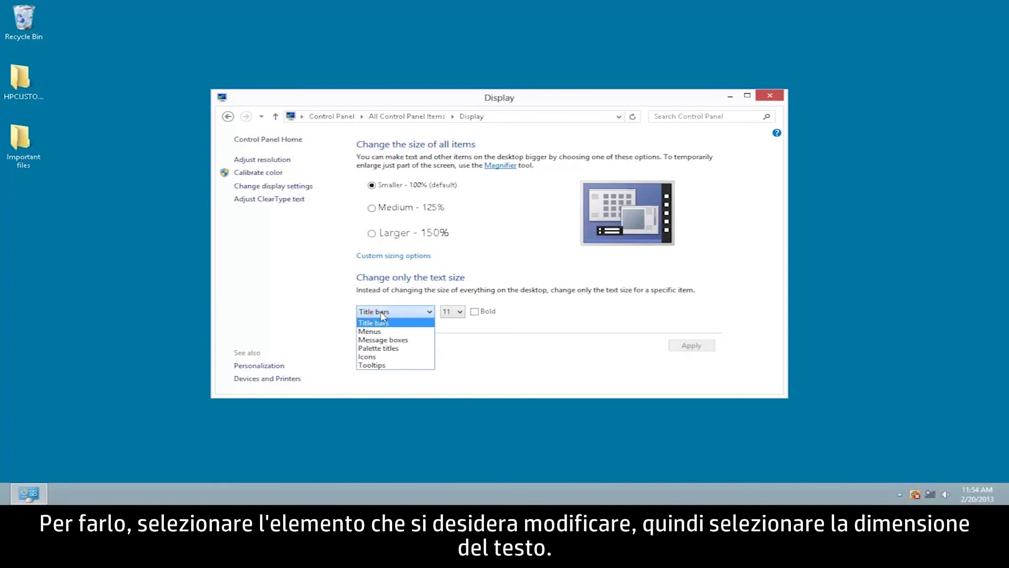
{"action": "left_click", "coordinate": [377, 331]}
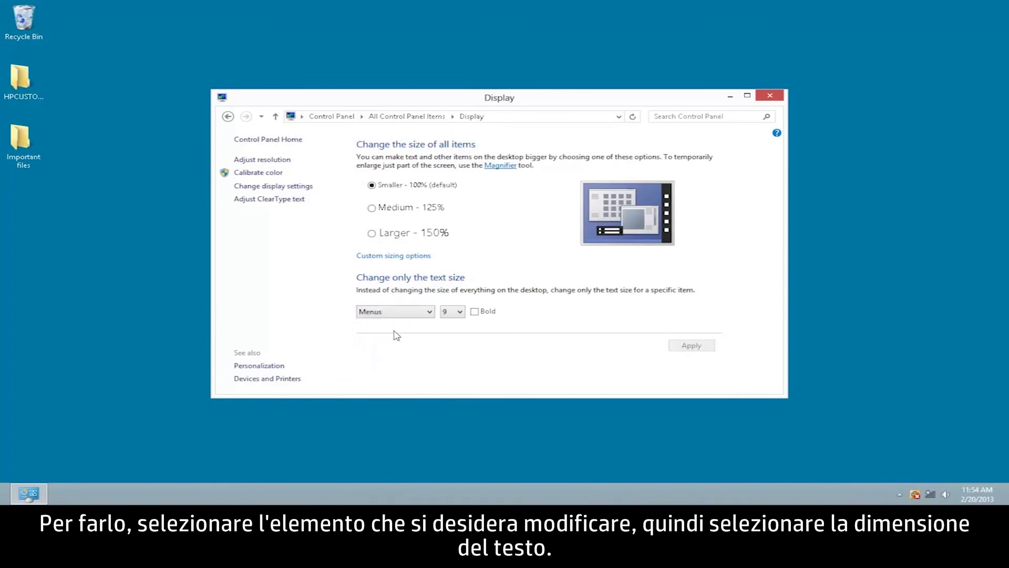
{"action": "left_click", "coordinate": [454, 314]}
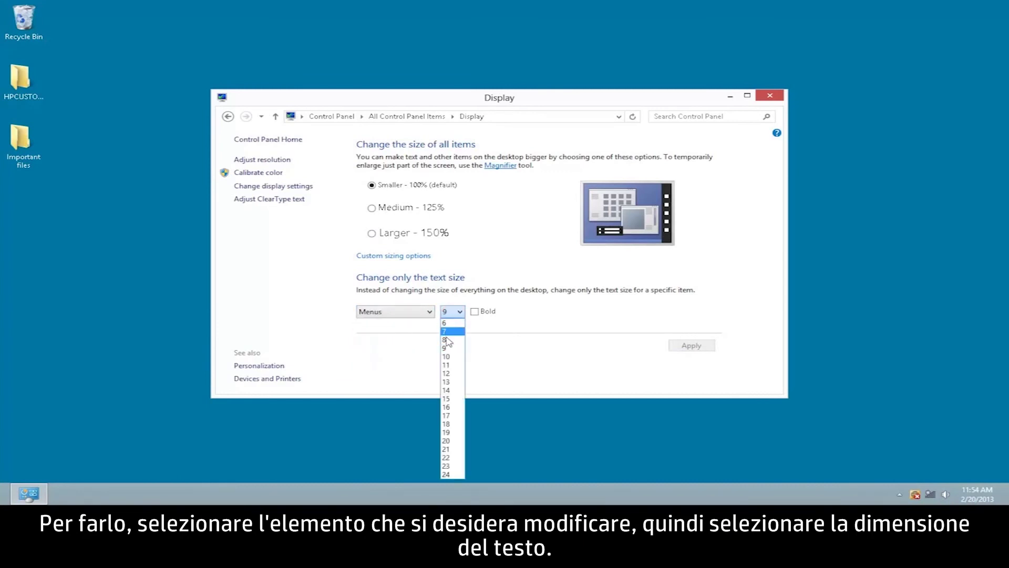
{"action": "left_click", "coordinate": [451, 365]}
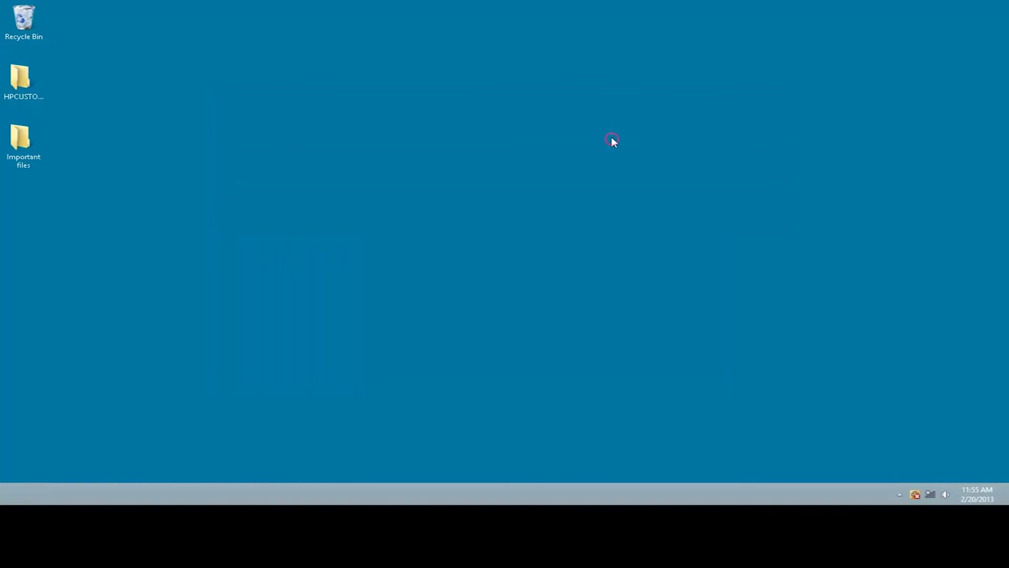
Reach the Color and Appearance page from the desktop via Personalization
{"action": "right_click", "coordinate": [611, 143]}
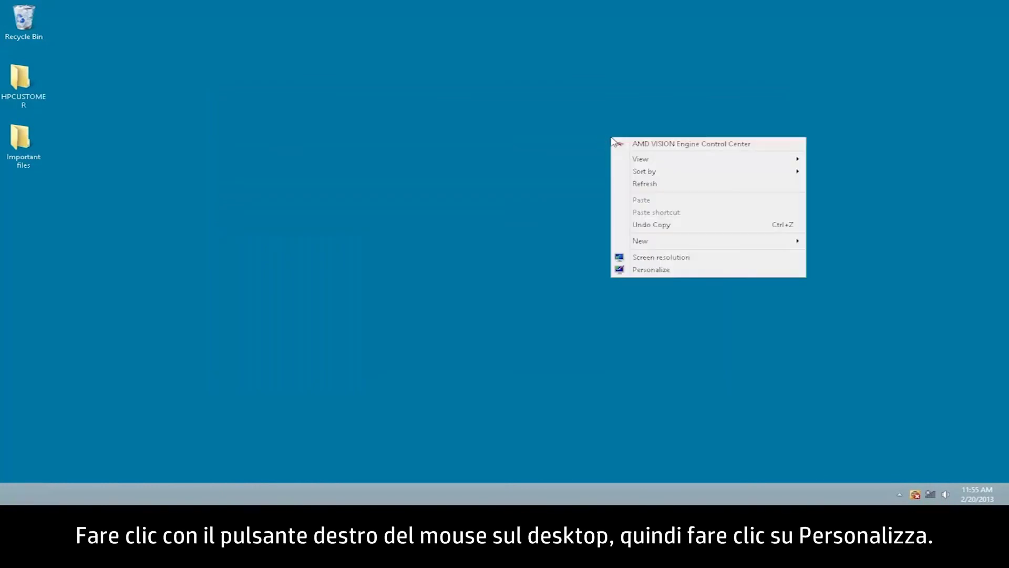
{"action": "left_click", "coordinate": [653, 271]}
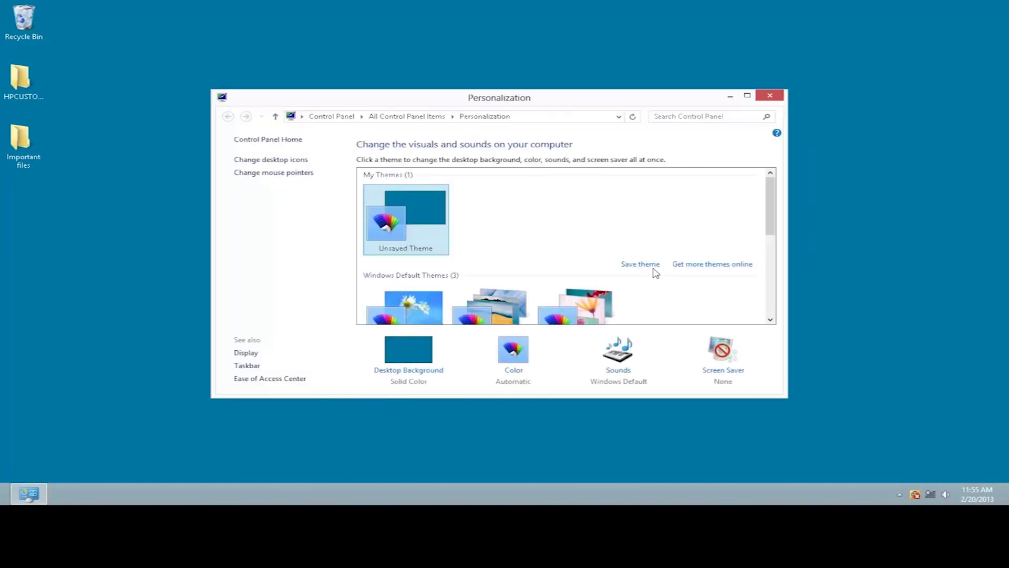
{"action": "left_click", "coordinate": [516, 375]}
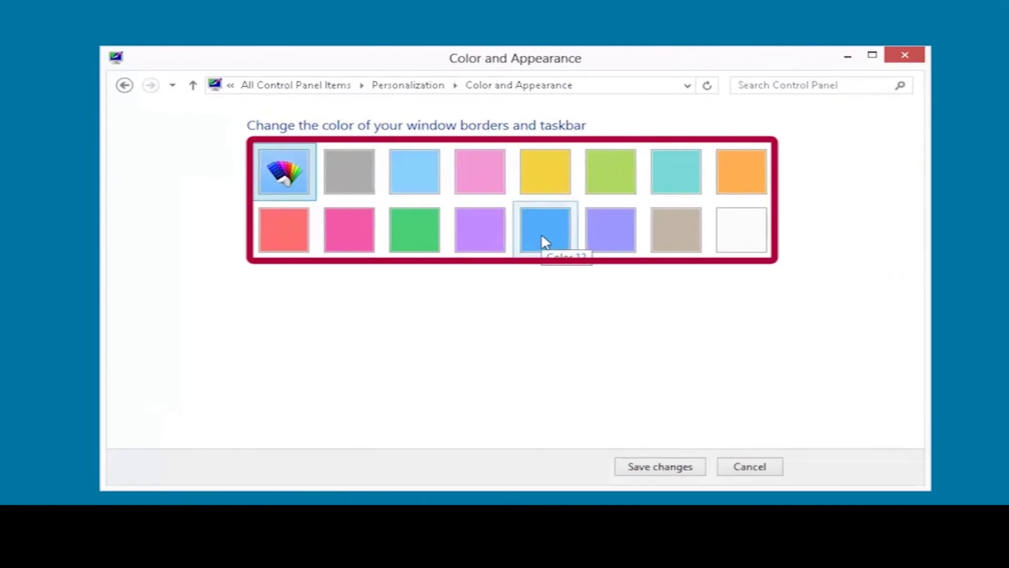
Pick the blue swatch and lighten its colour intensity
{"action": "left_click", "coordinate": [542, 238]}
{"action": "left_click", "coordinate": [541, 235]}
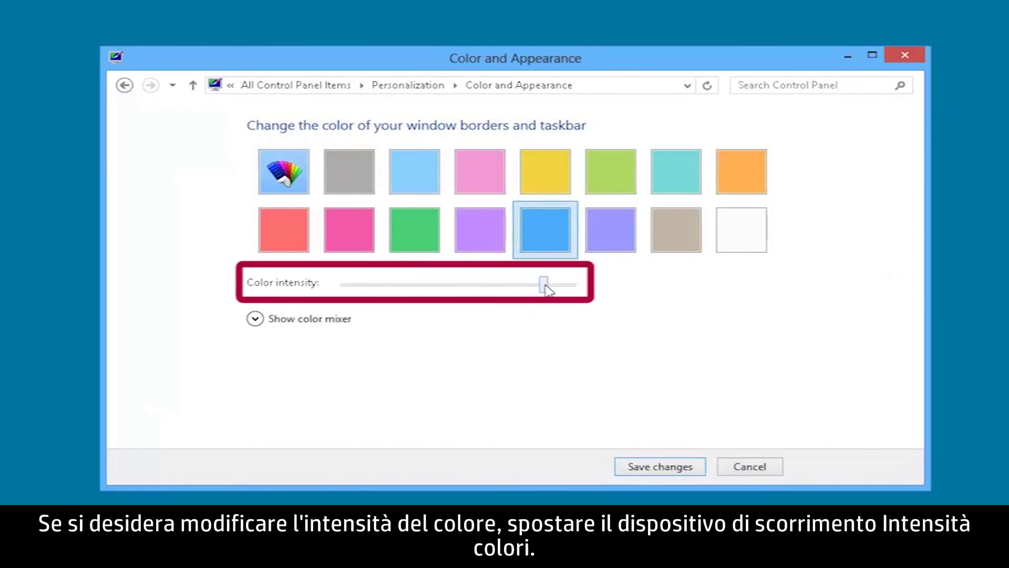
{"action": "mouse_move", "coordinate": [546, 283]}
{"action": "left_mouse_down"}
{"action": "mouse_move", "coordinate": [345, 286]}
{"action": "mouse_move", "coordinate": [558, 289]}
{"action": "left_mouse_up"}
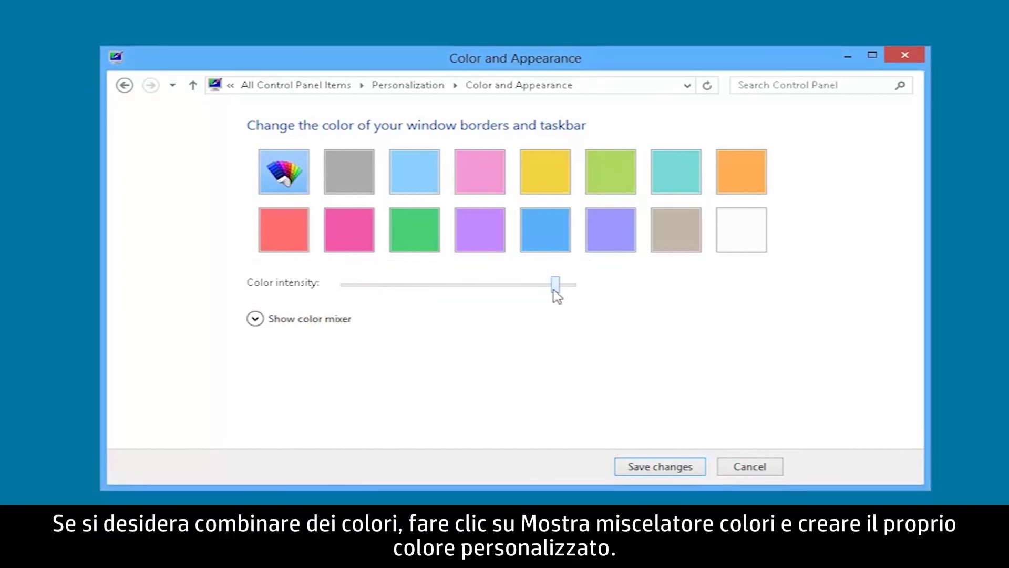
Mix hue, saturation and brightness into a custom pink border colour and save it
{"action": "left_click", "coordinate": [255, 319]}
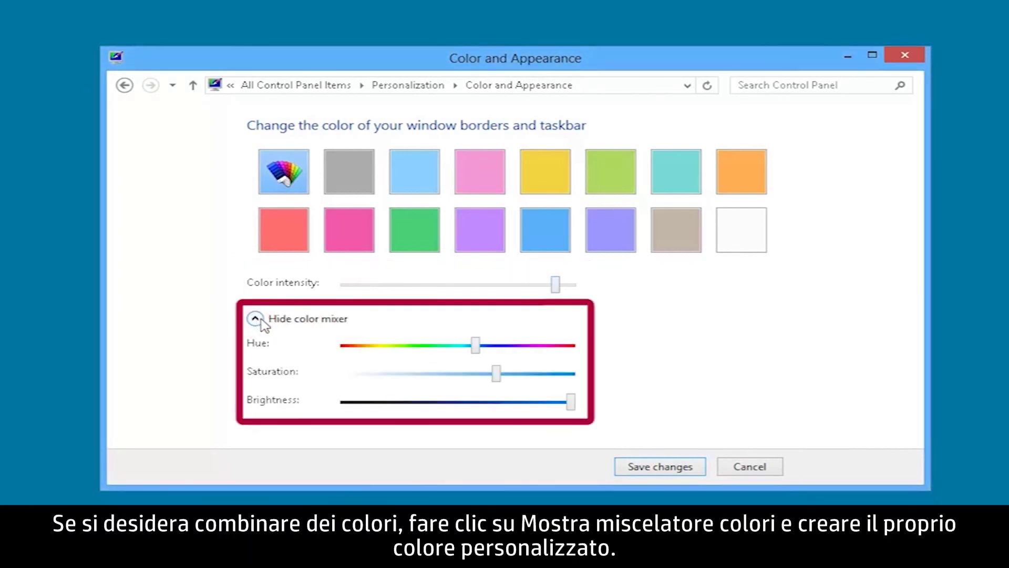
{"action": "mouse_move", "coordinate": [476, 347]}
{"action": "left_mouse_down"}
{"action": "mouse_move", "coordinate": [408, 351]}
{"action": "mouse_move", "coordinate": [549, 348]}
{"action": "left_mouse_up"}
{"action": "mouse_move", "coordinate": [500, 376]}
{"action": "left_mouse_down"}
{"action": "mouse_move", "coordinate": [322, 383]}
{"action": "mouse_move", "coordinate": [504, 380]}
{"action": "left_mouse_up"}
{"action": "left_click_drag", "start_coordinate": [570, 401], "coordinate": [555, 401]}
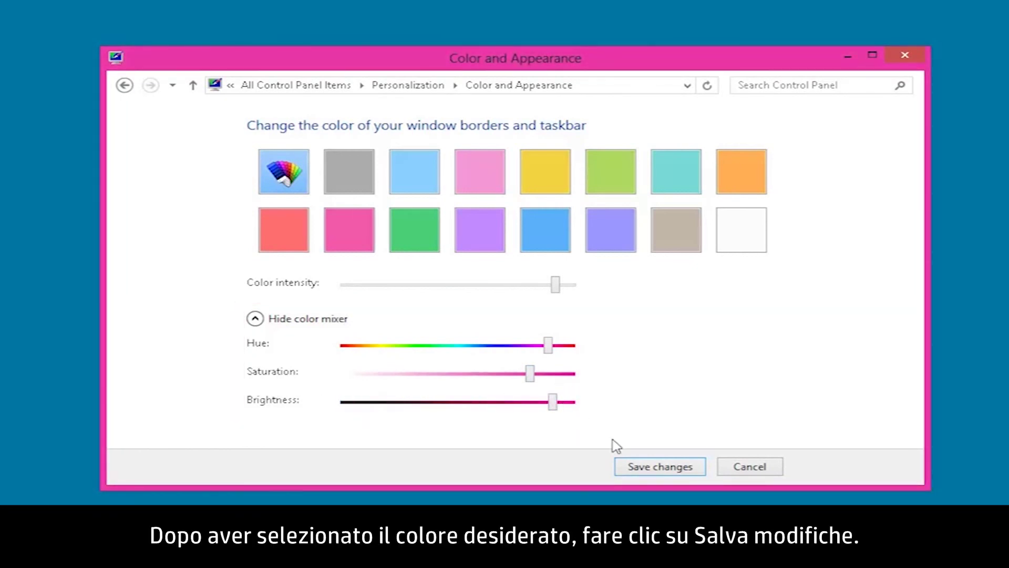
{"action": "left_click", "coordinate": [641, 468]}
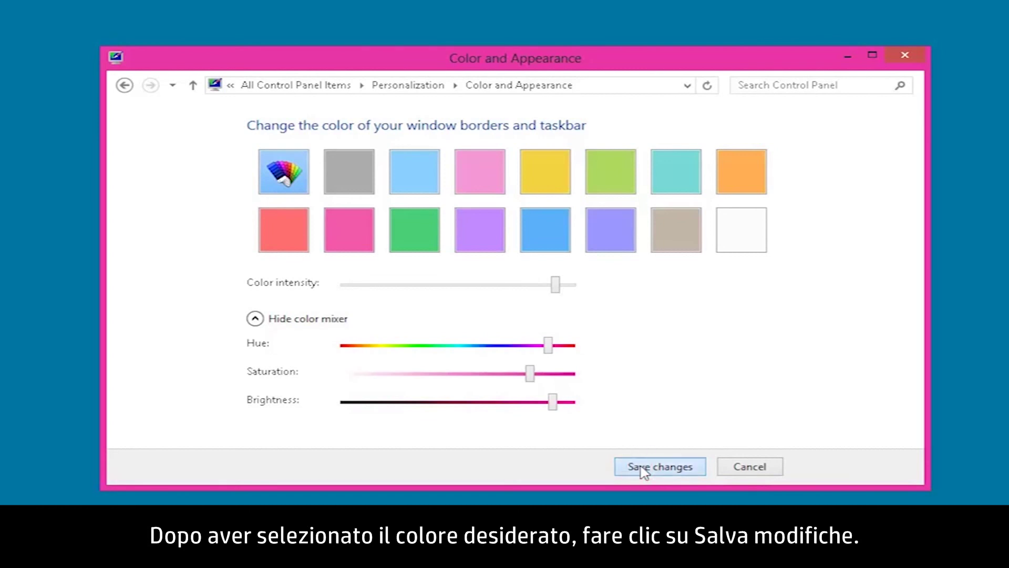